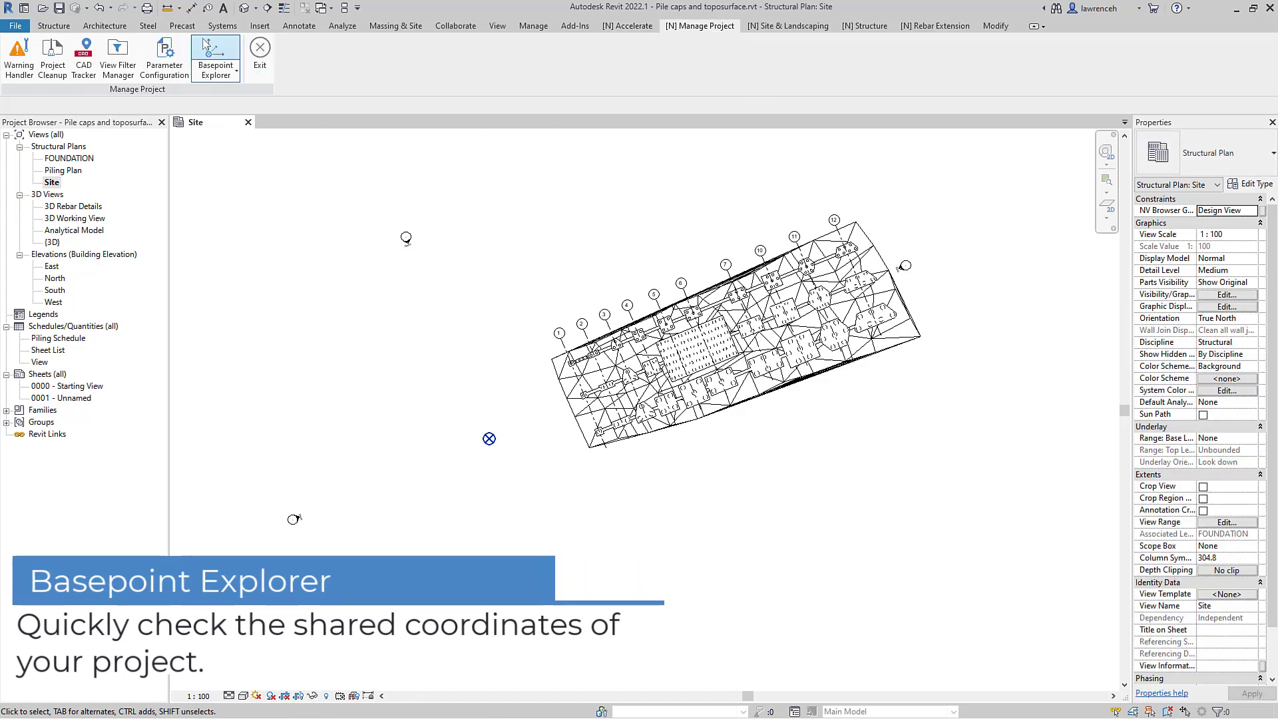
Check the East/West, North/South, Elevation and True North values in Basepoint Explorer, then bring up Parameter Configuration
left_click(218, 53)
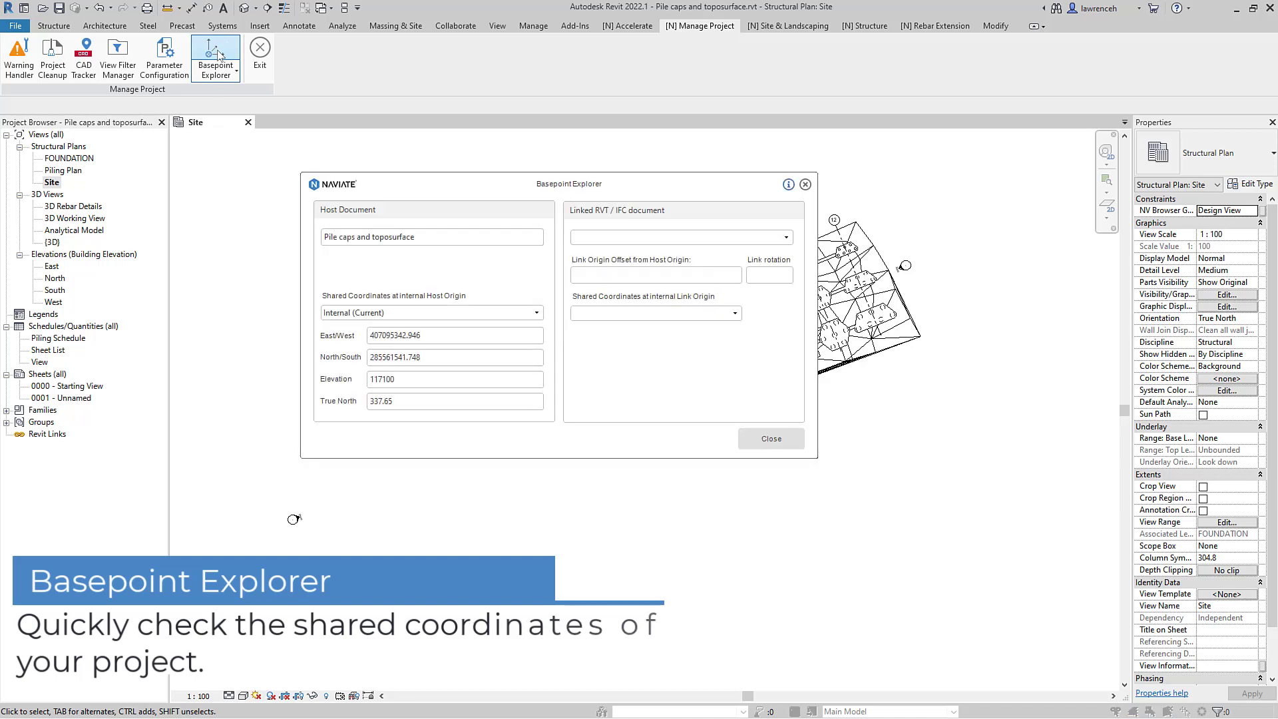
left_click_drag(424, 335, 353, 351)
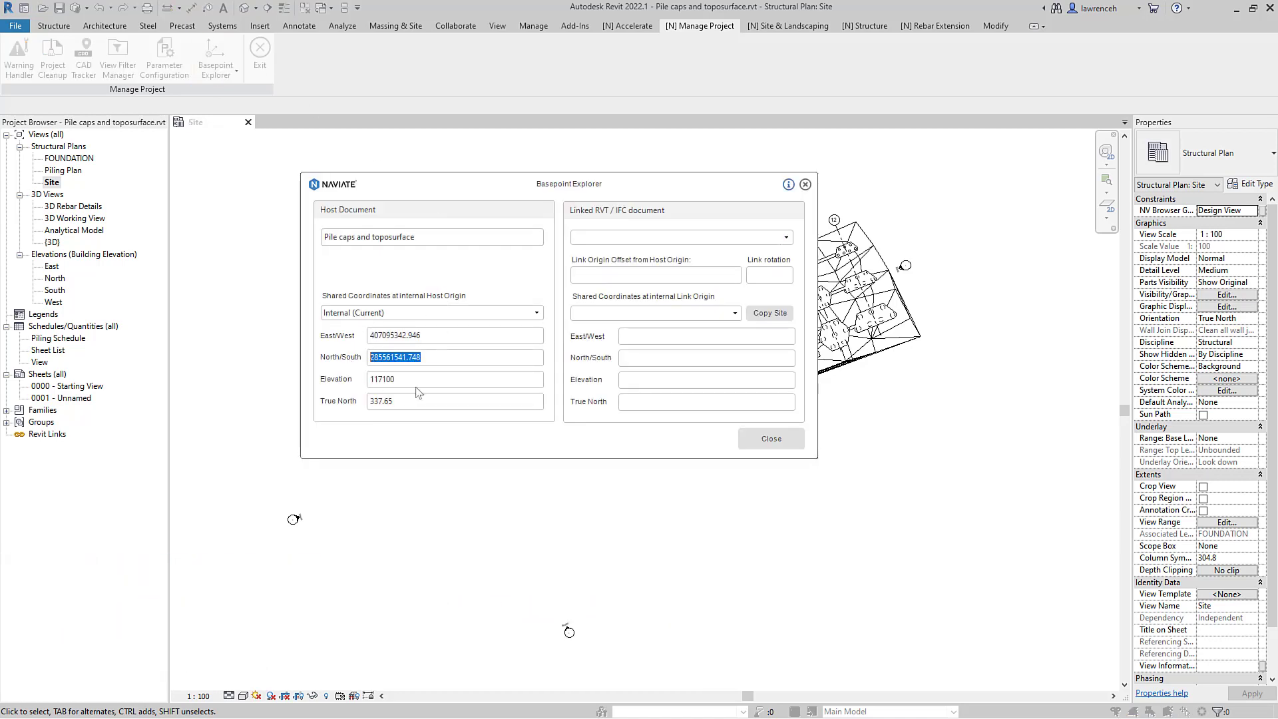
left_click_drag(415, 380, 358, 405)
left_click(780, 443)
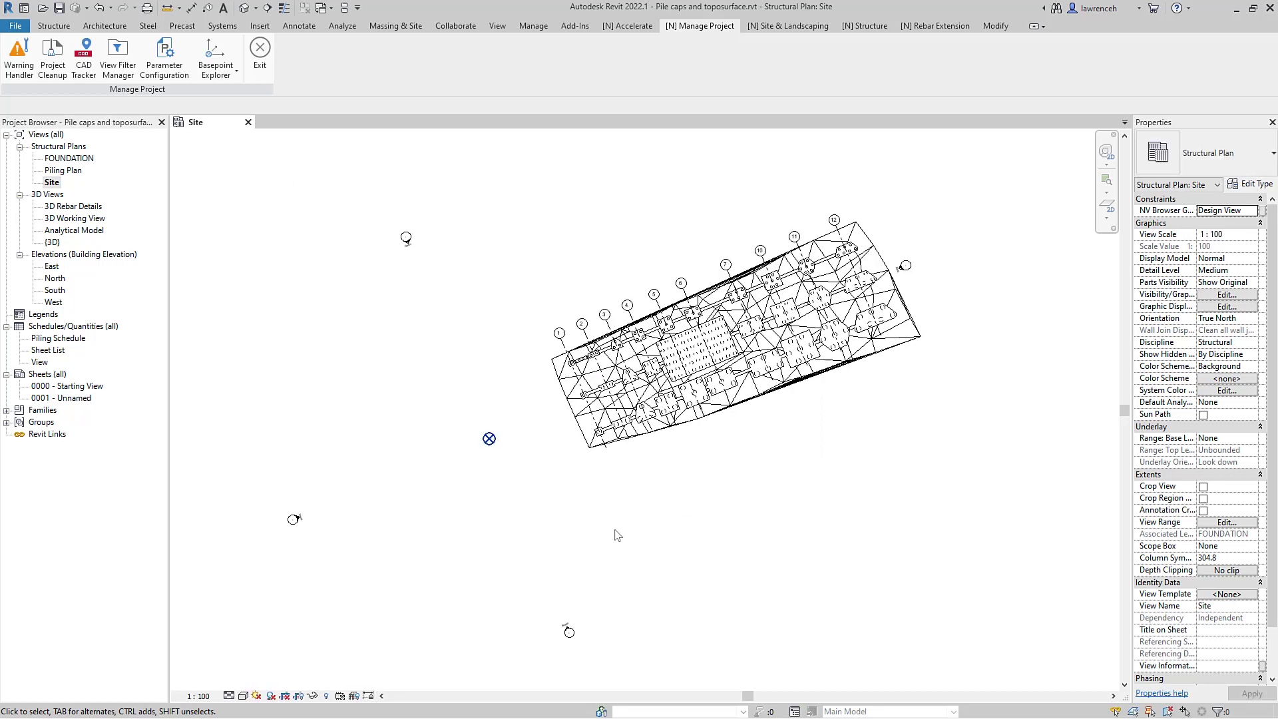
left_click(165, 59)
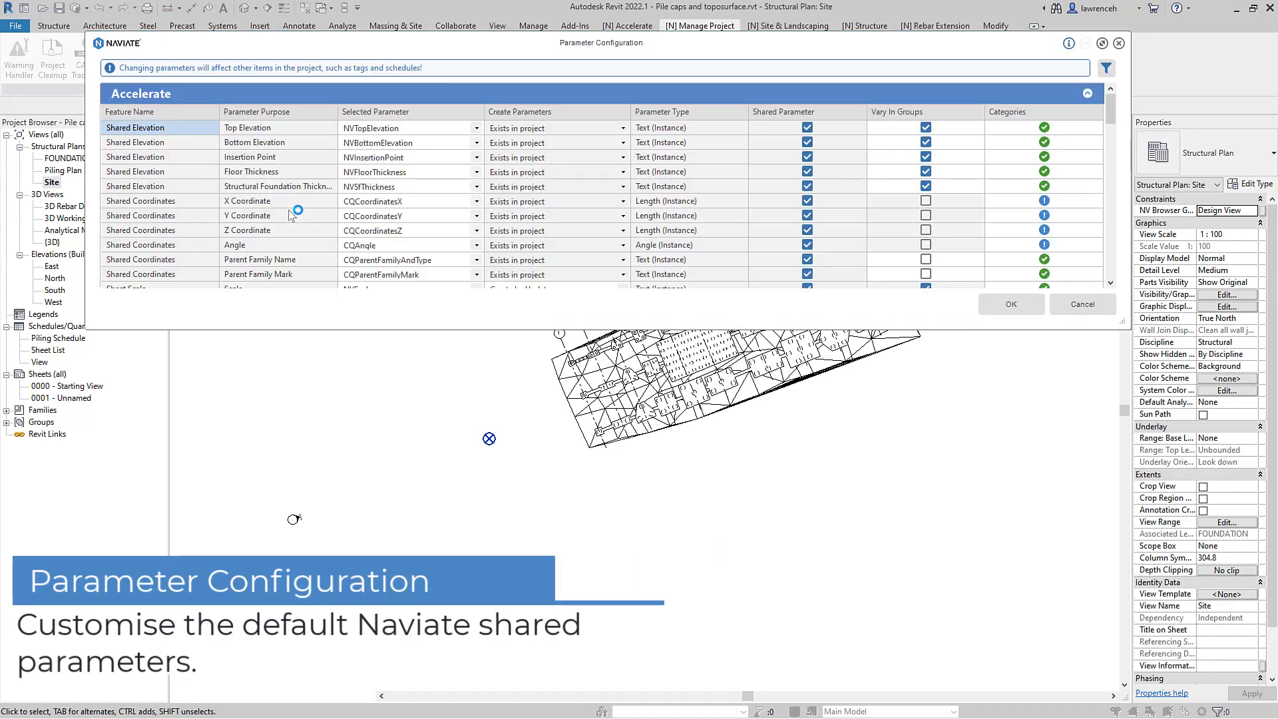
Assign Easting, Northing and CutOffLevel to the X, Y and Z coordinate parameters, confirm, and exit
left_click(474, 202)
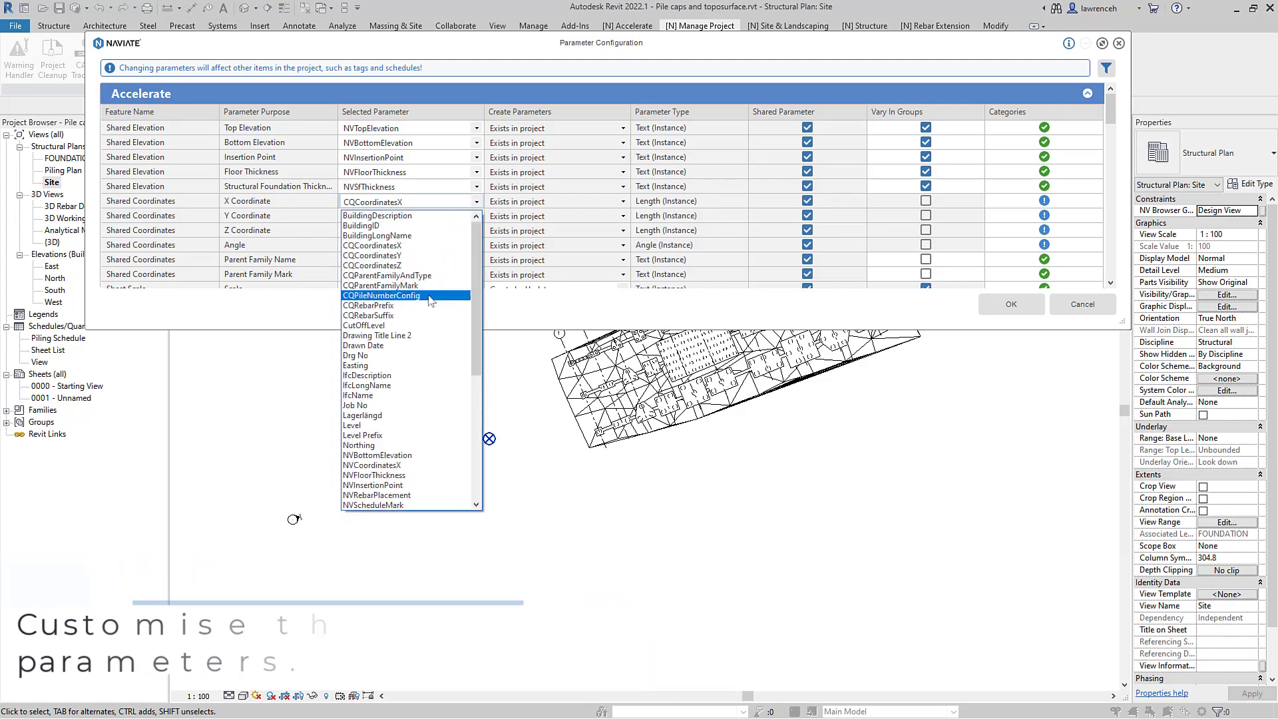
left_click(416, 335)
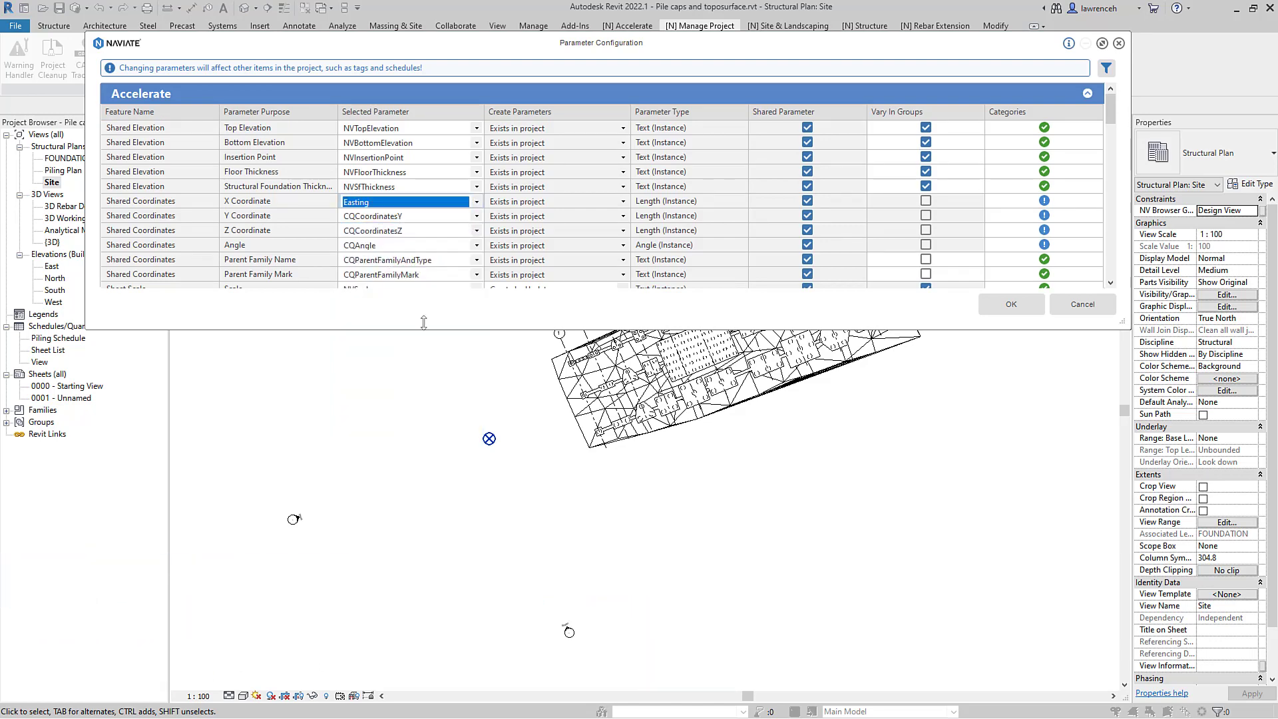
left_click(476, 216)
scroll(391, 398, "down", 1)
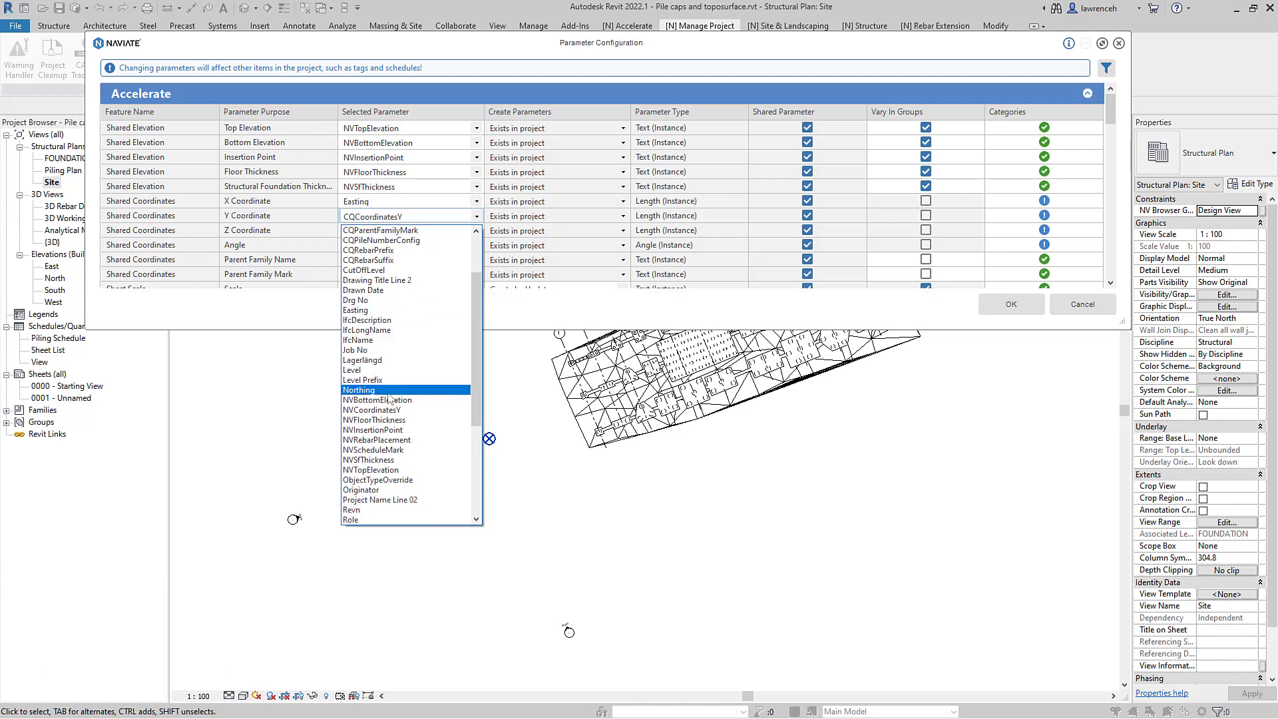
left_click(389, 392)
left_click(477, 231)
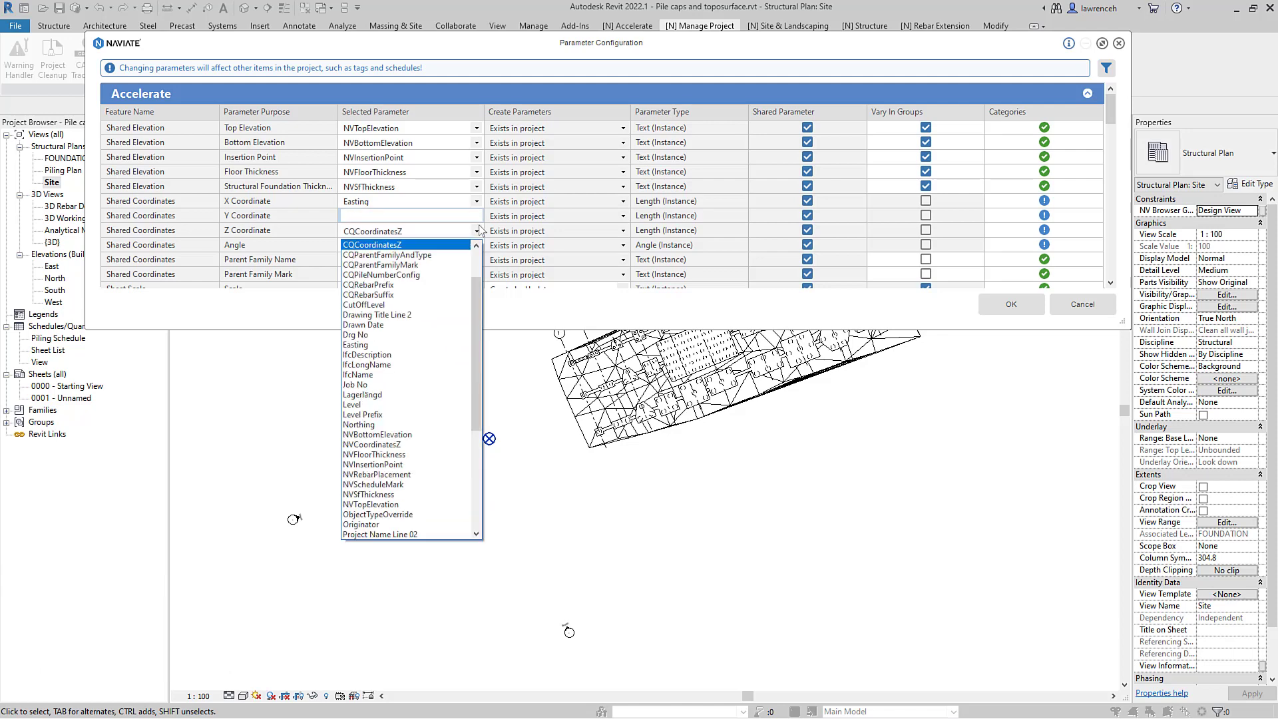
left_click(423, 304)
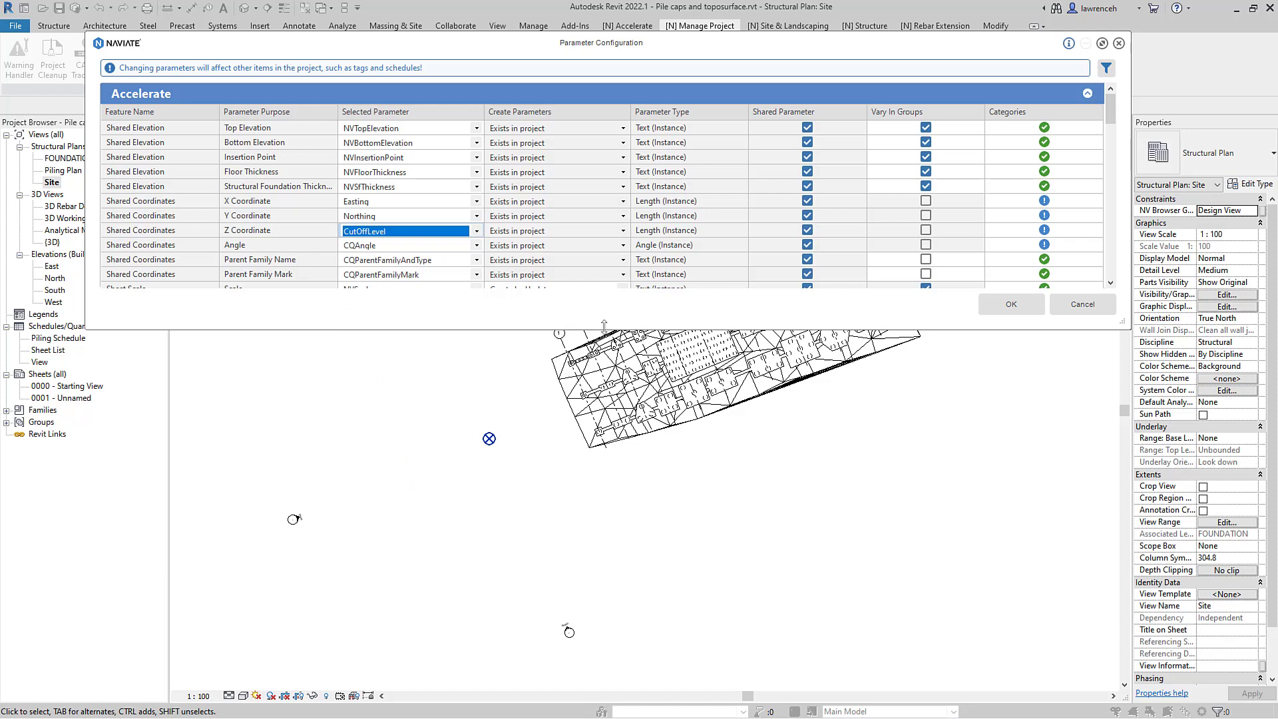
left_click(1011, 304)
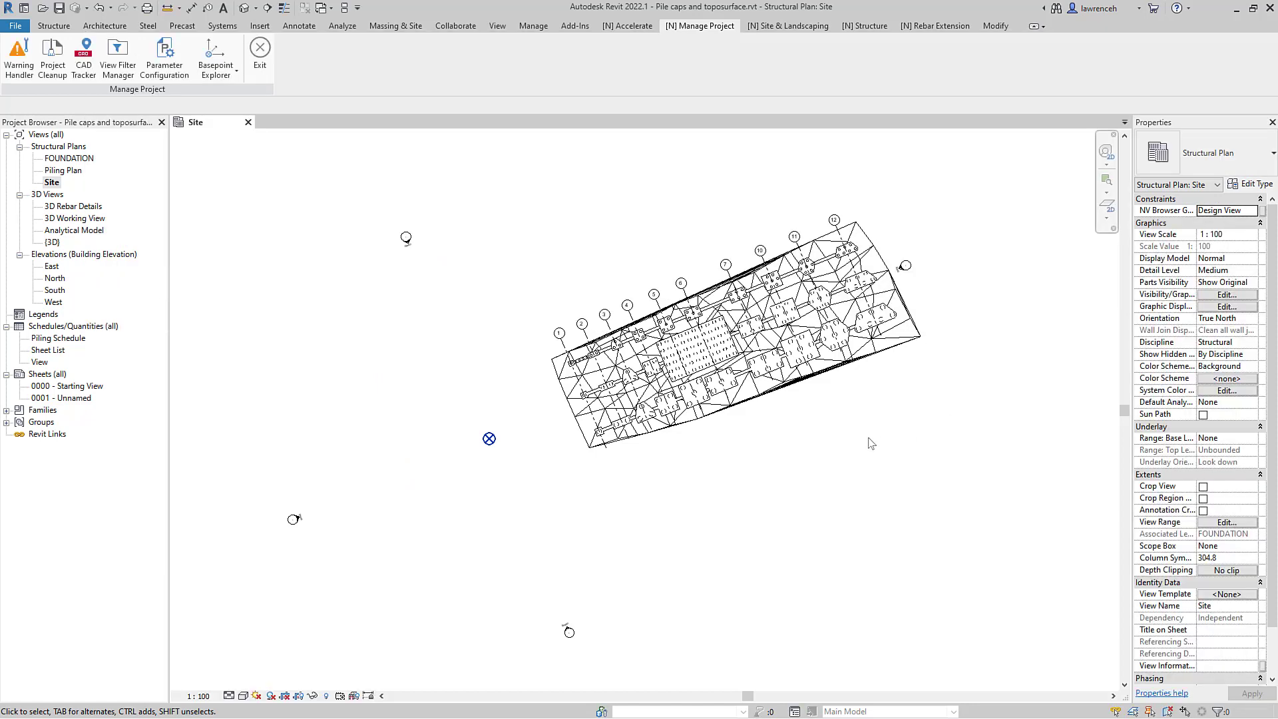
left_click(259, 57)
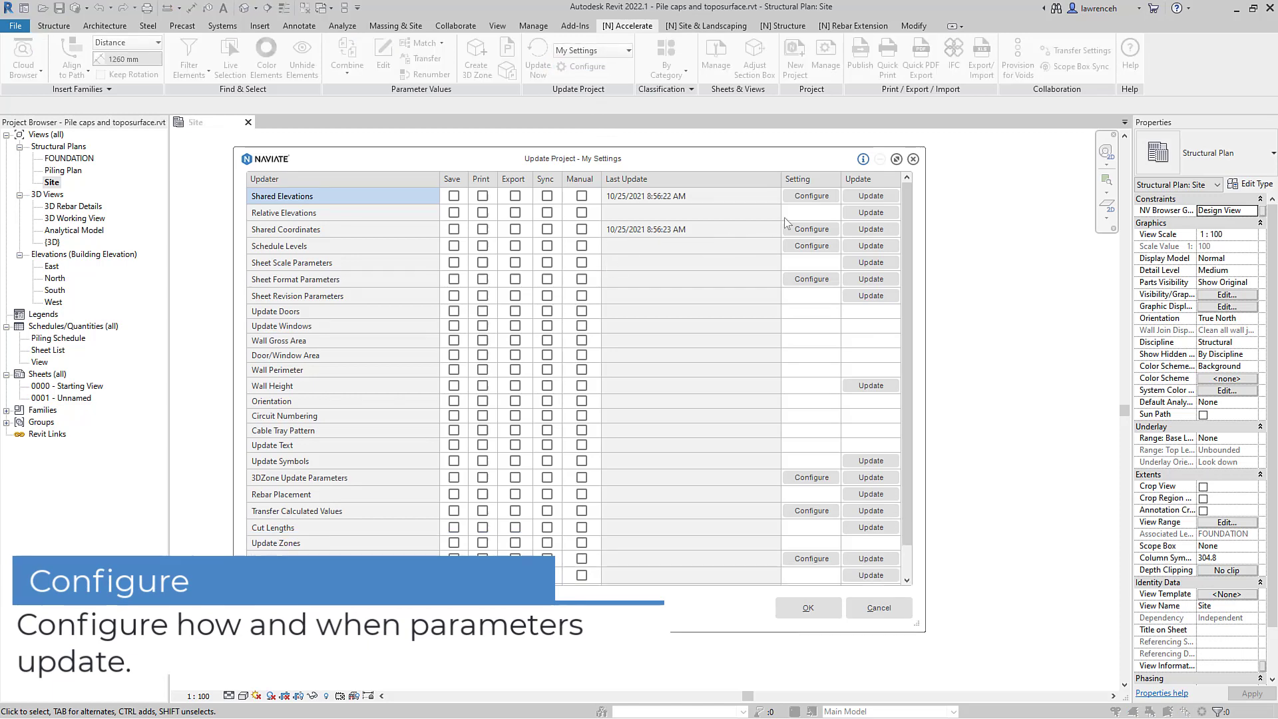
Tick Structural Foundation in the shared elevation settings and confirm the shared coordinate settings
left_click(806, 197)
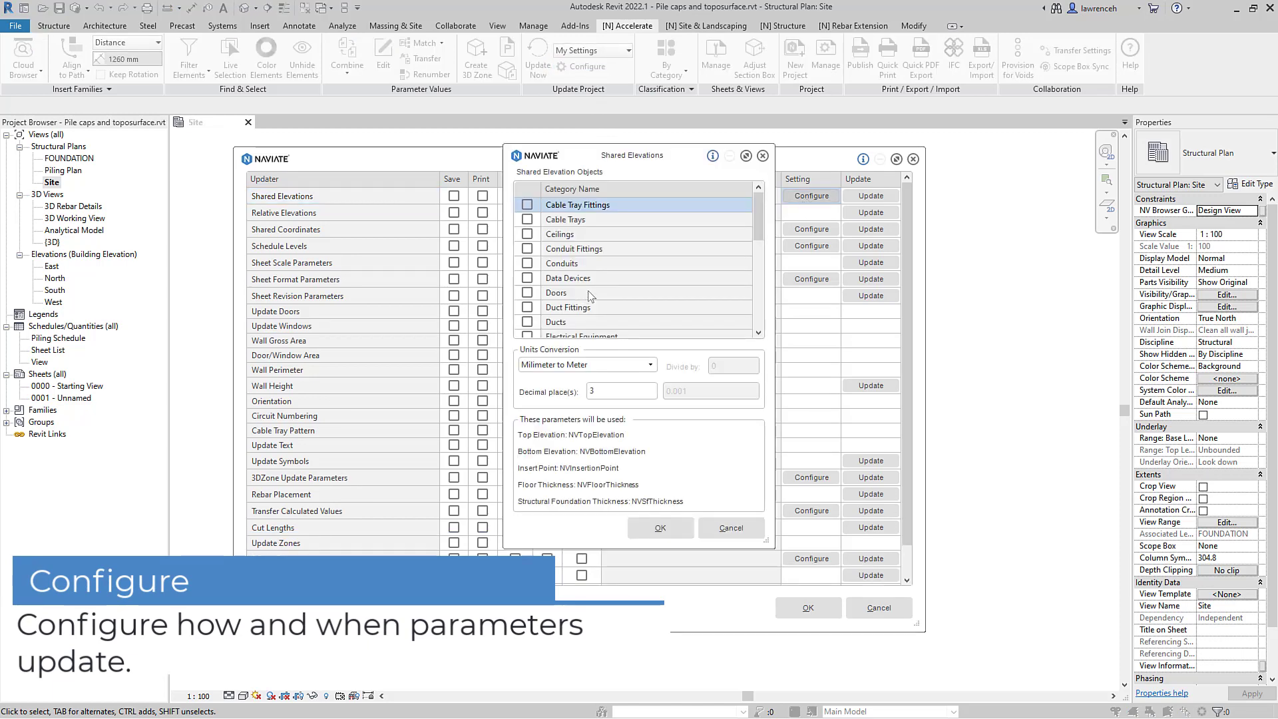
left_click_drag(760, 228, 761, 313)
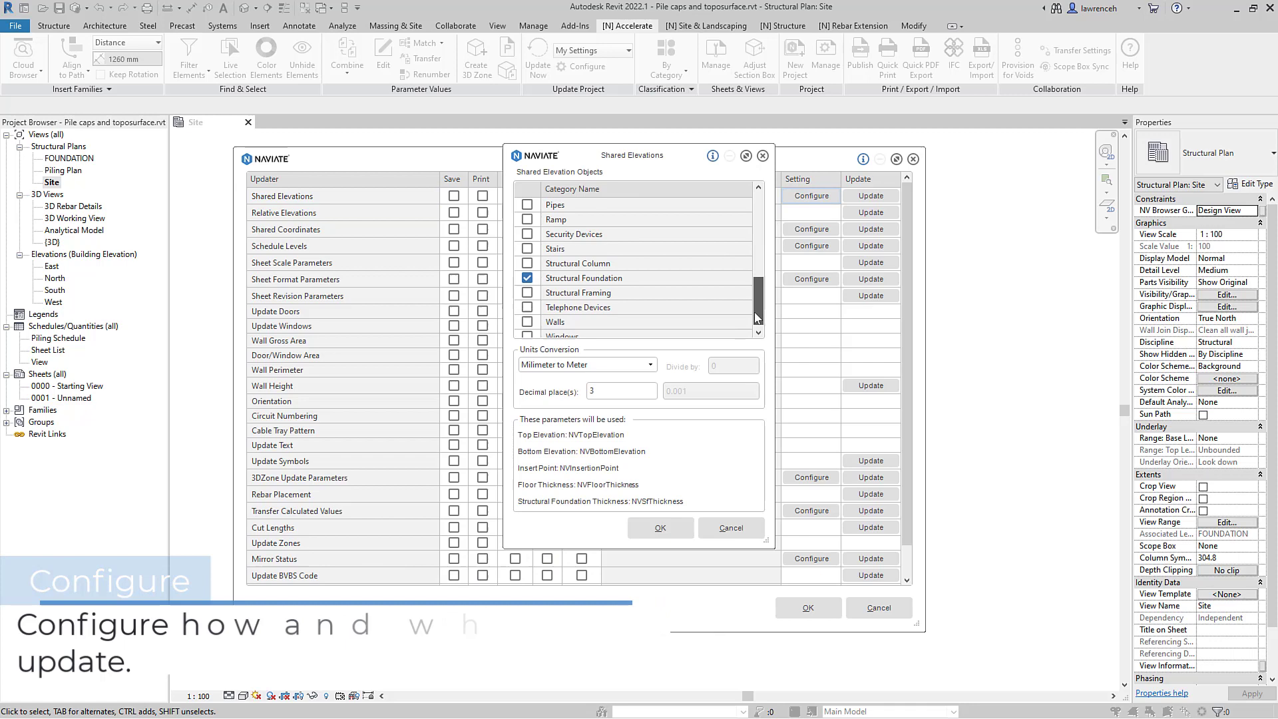
left_click(624, 279)
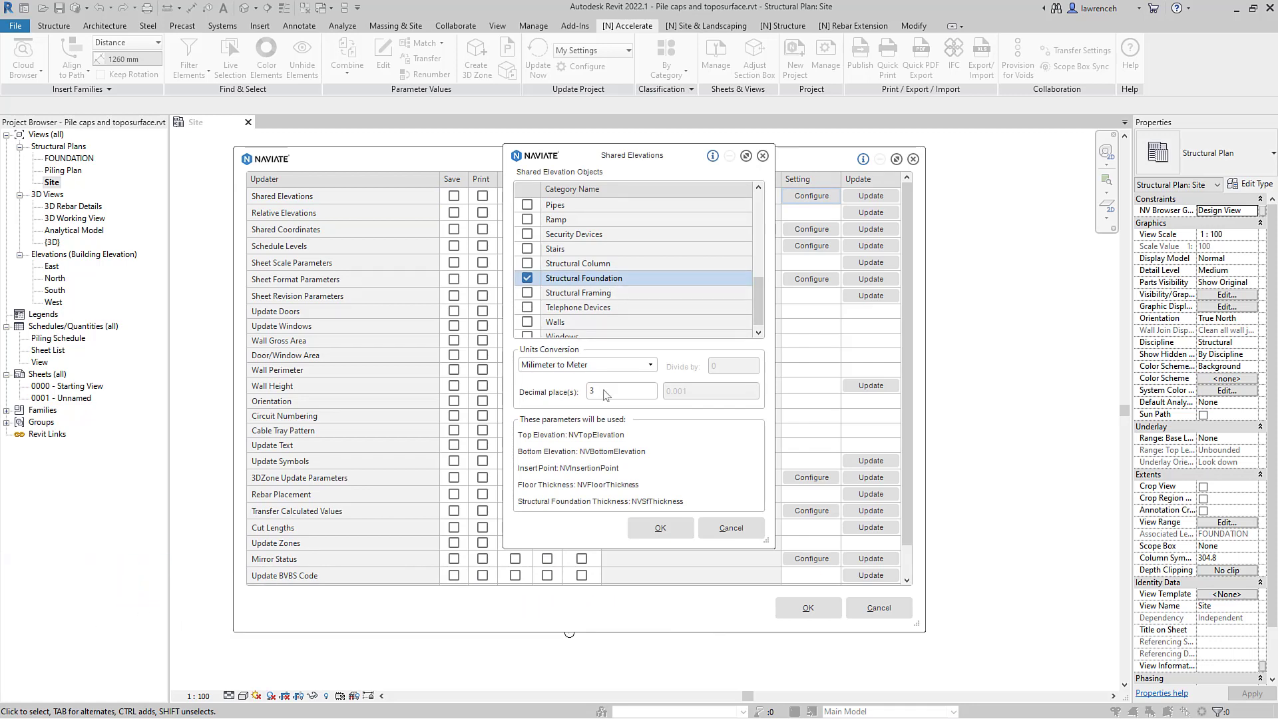
left_click(656, 527)
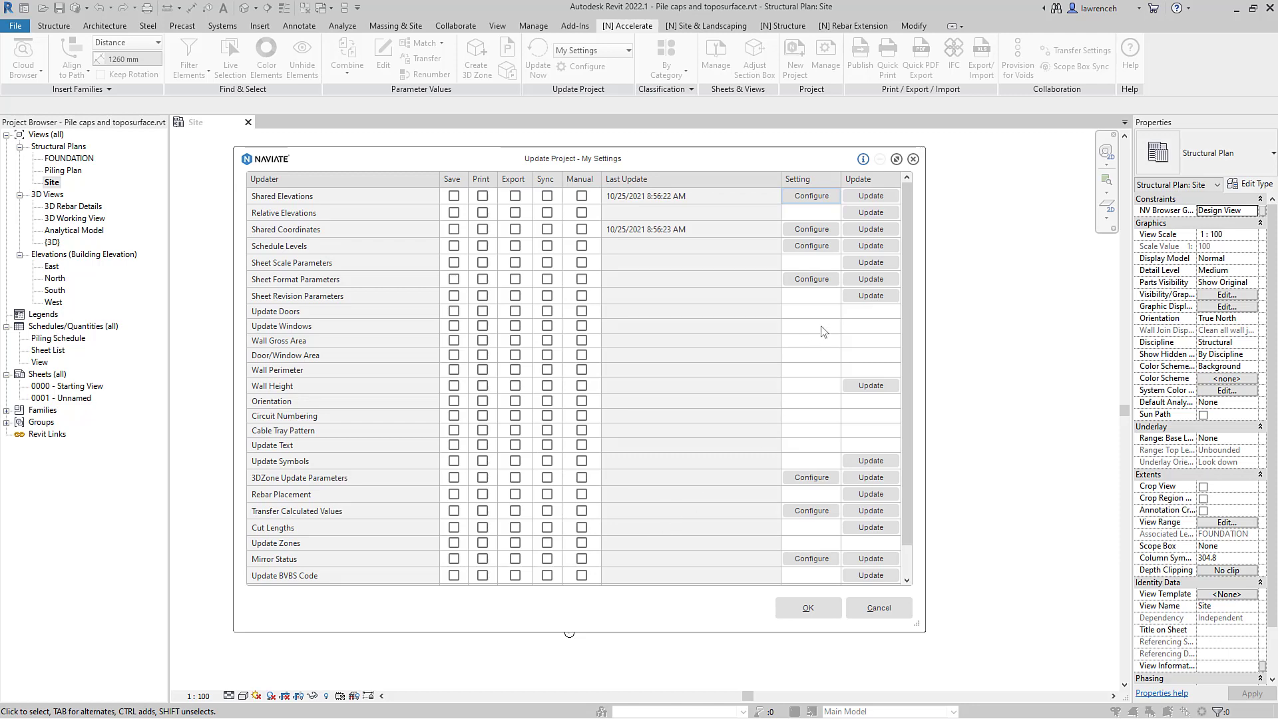
left_click(825, 229)
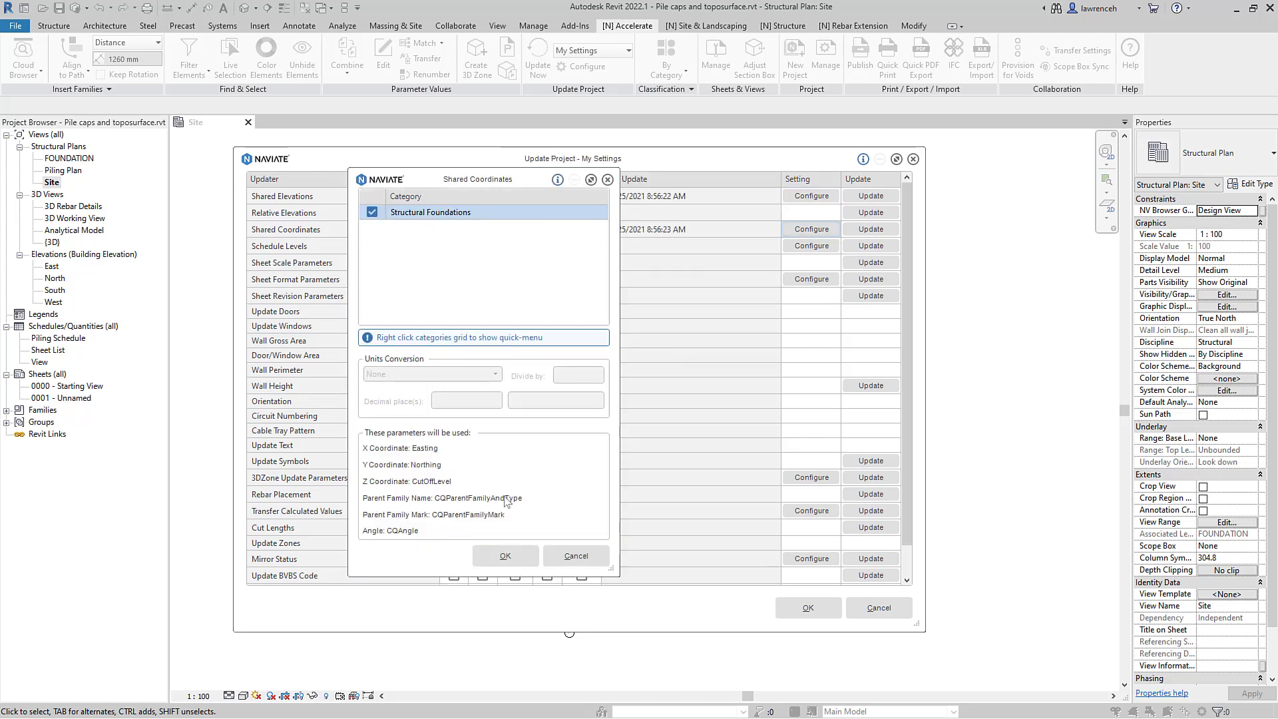
left_click(508, 555)
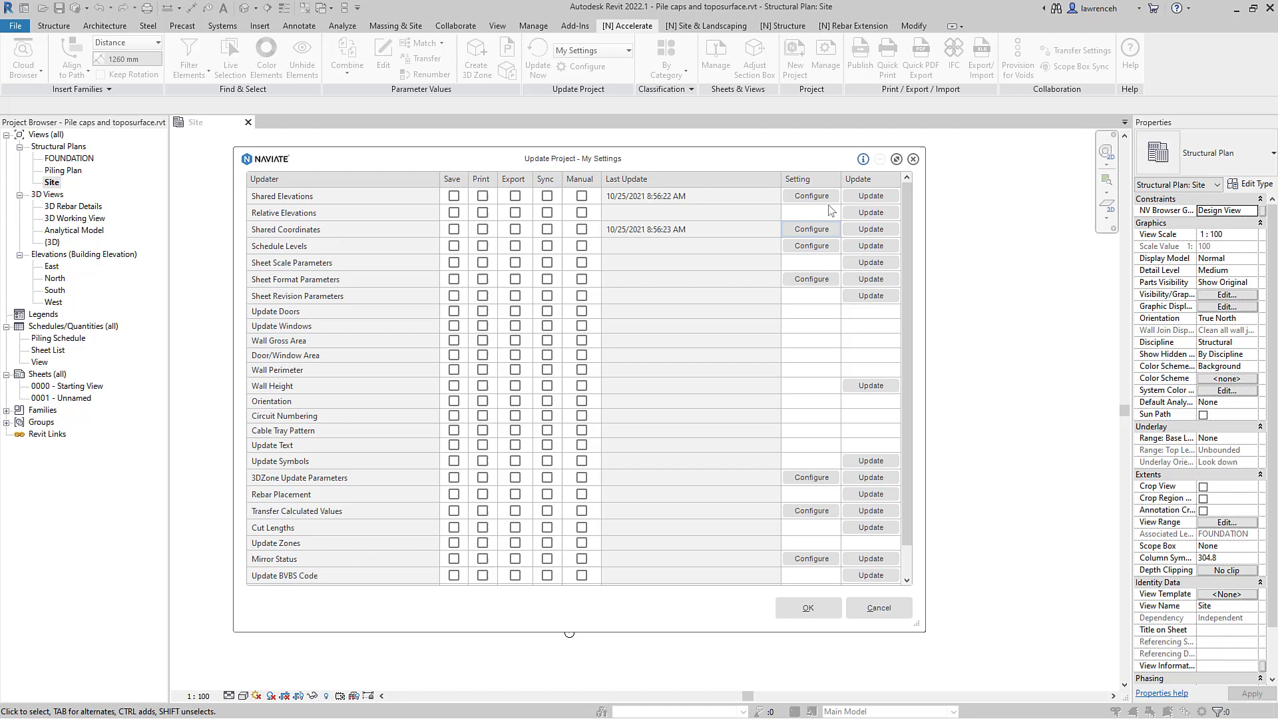
Update shared elevations and shared coordinates on the piles and close Update Project
left_click(861, 197)
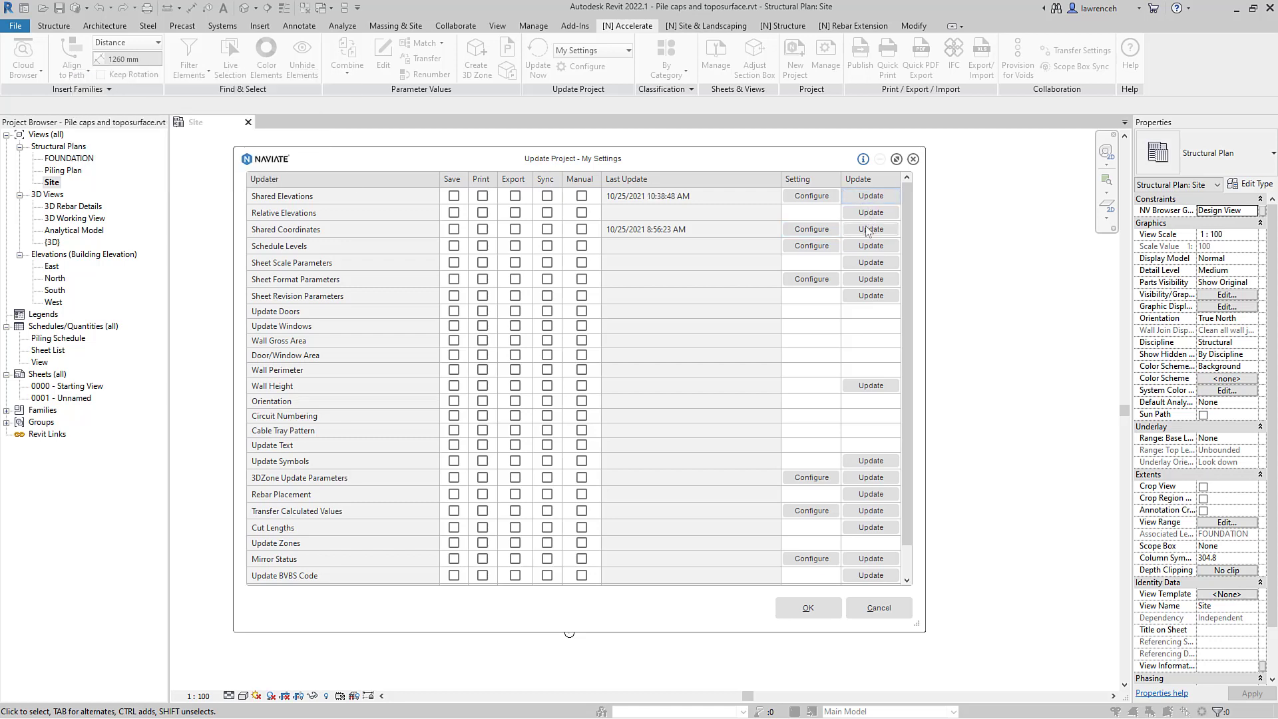
left_click(867, 231)
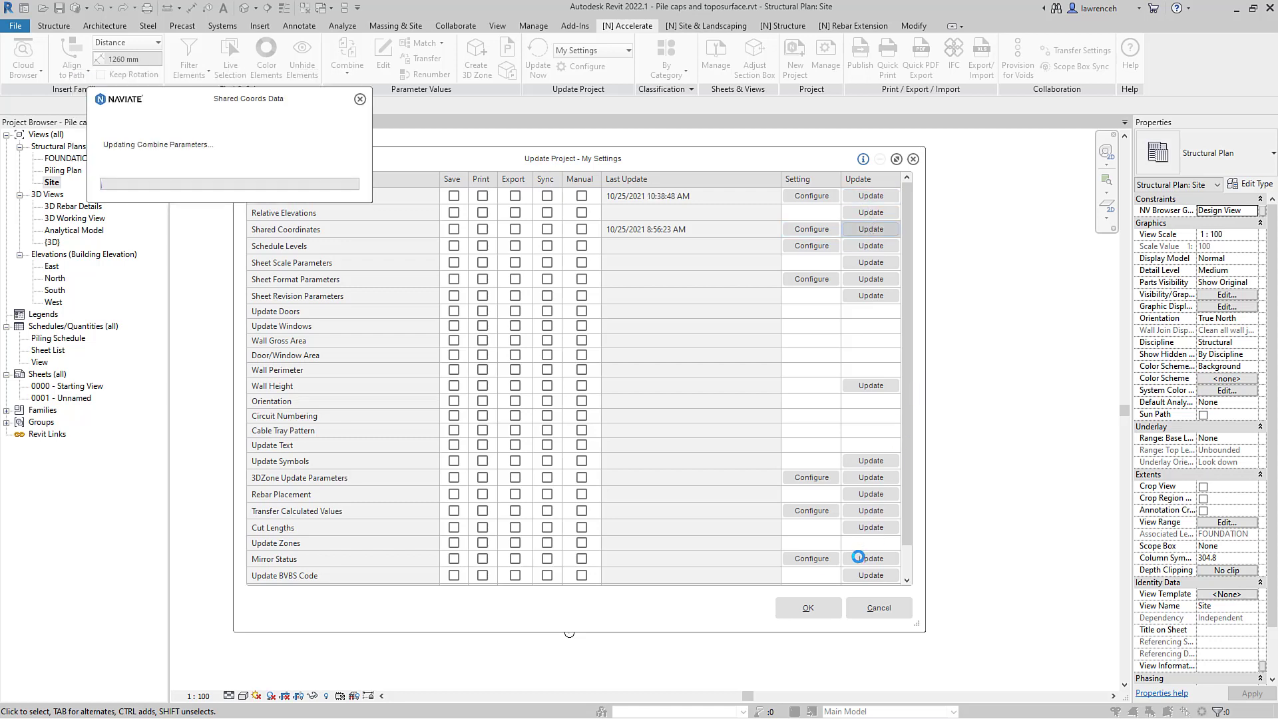
left_click(829, 608)
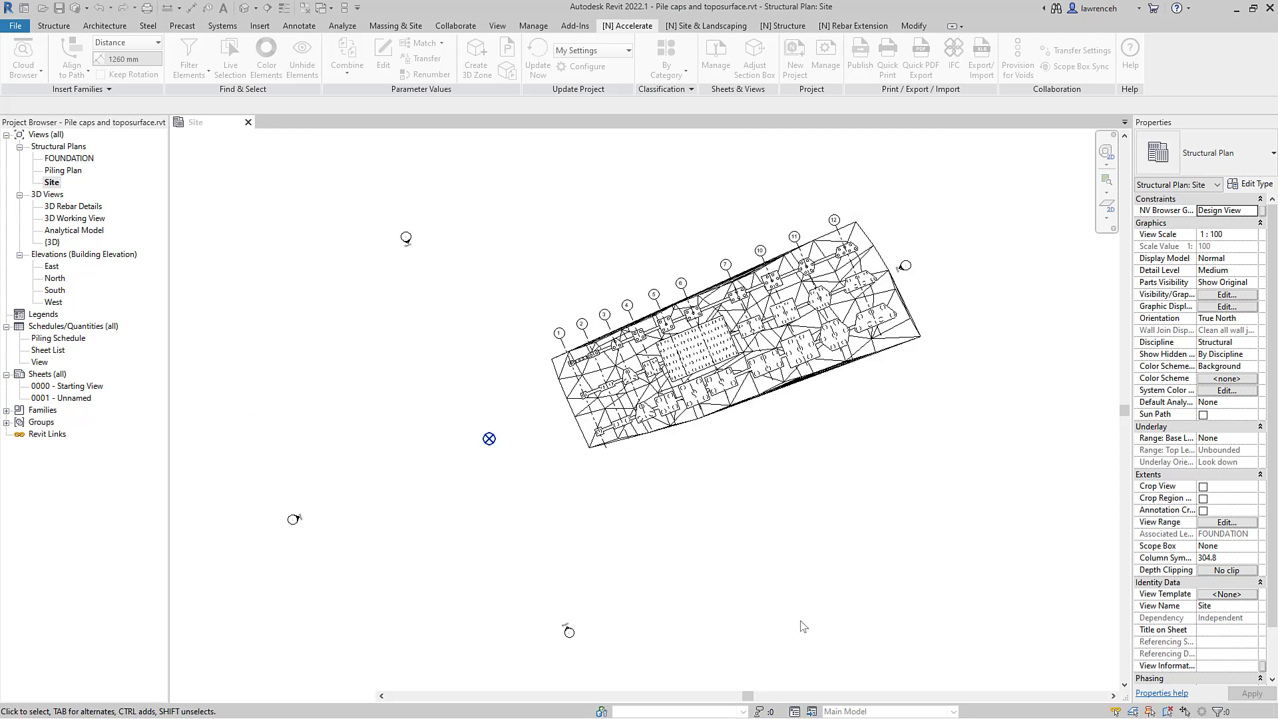
Inspect a pile's Northing, CutOffLevel, CQAngle, NVTopElevation and NVBottomElevation properties, then deselect it
scroll(732, 404, "up", 4)
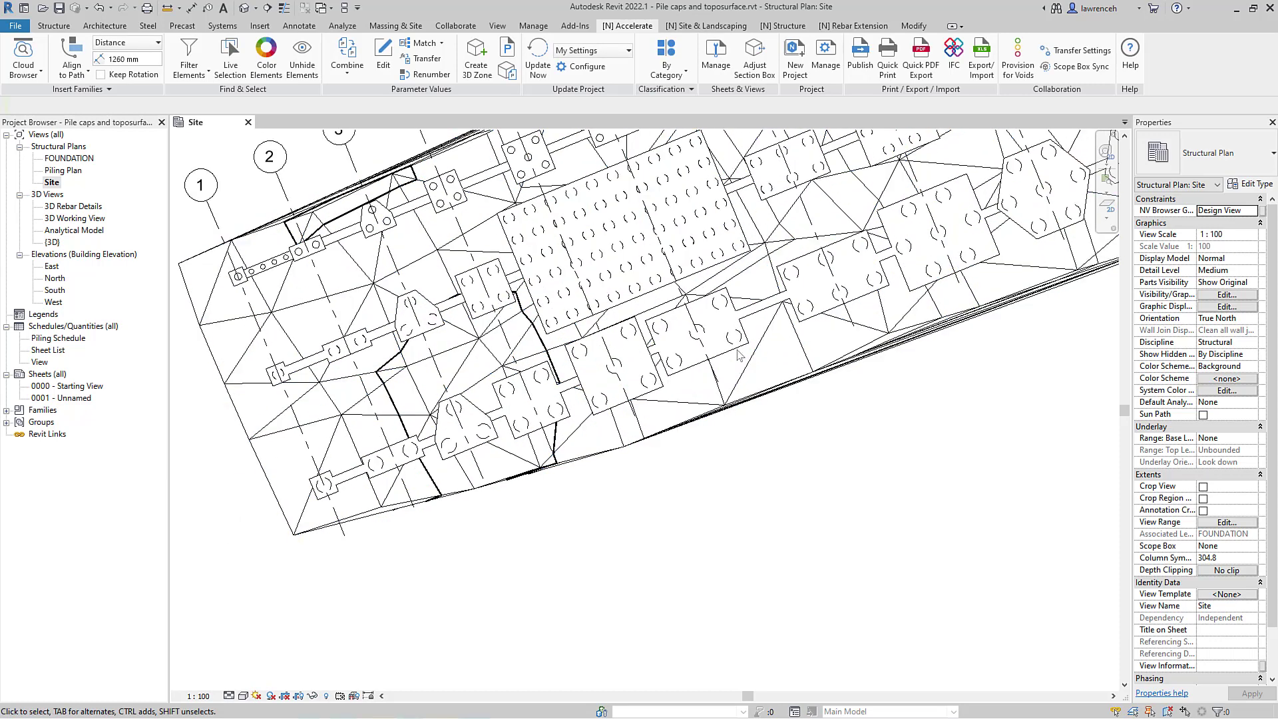
left_click(734, 338)
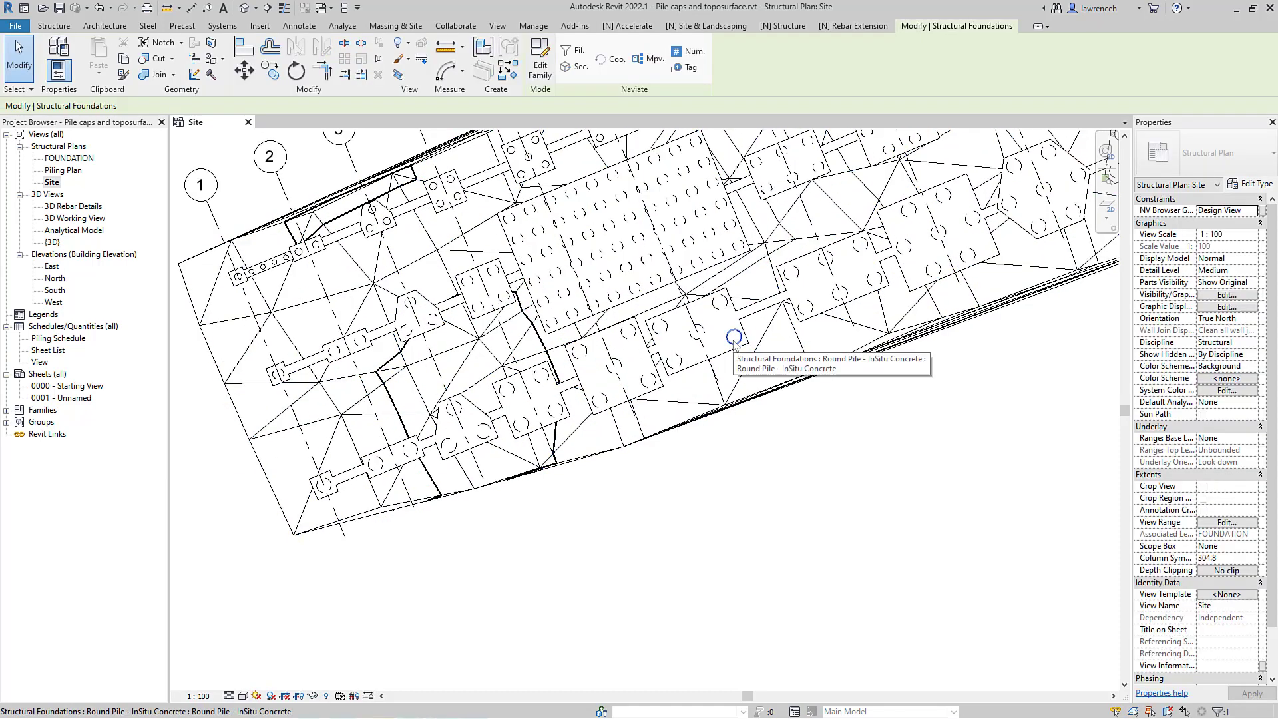
left_click(1220, 283)
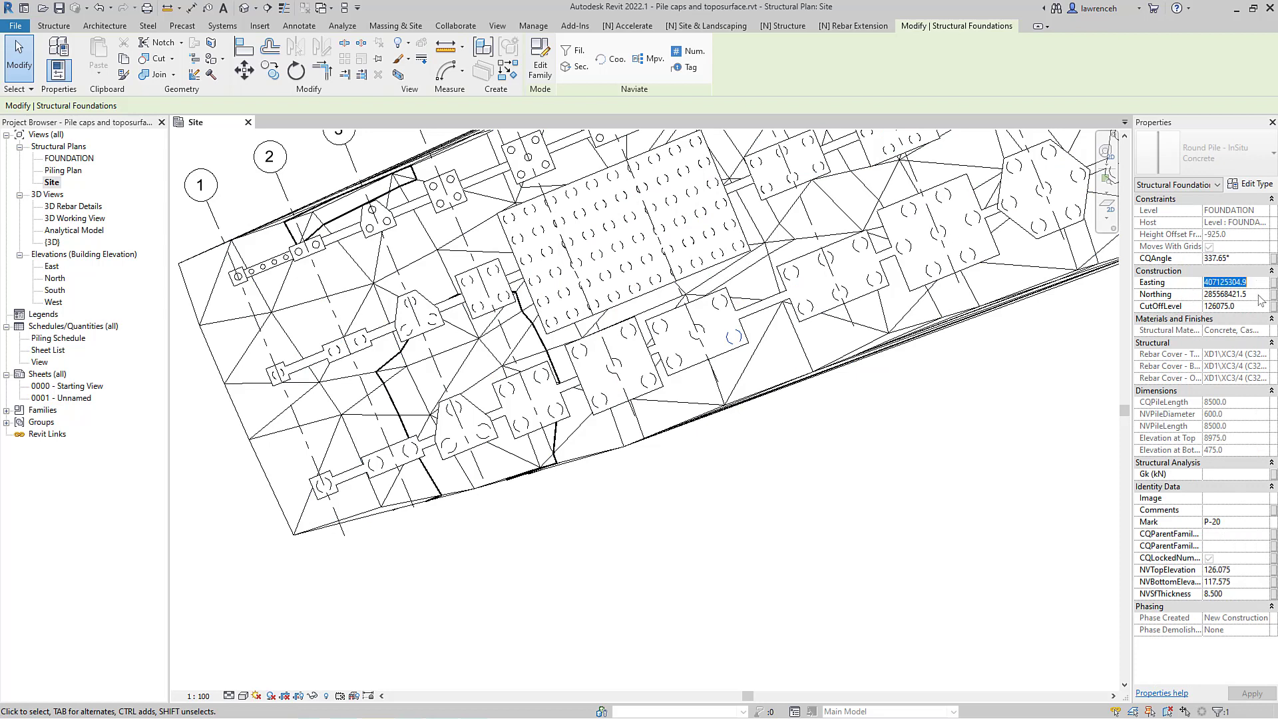
left_click(1258, 300)
left_click(1247, 306)
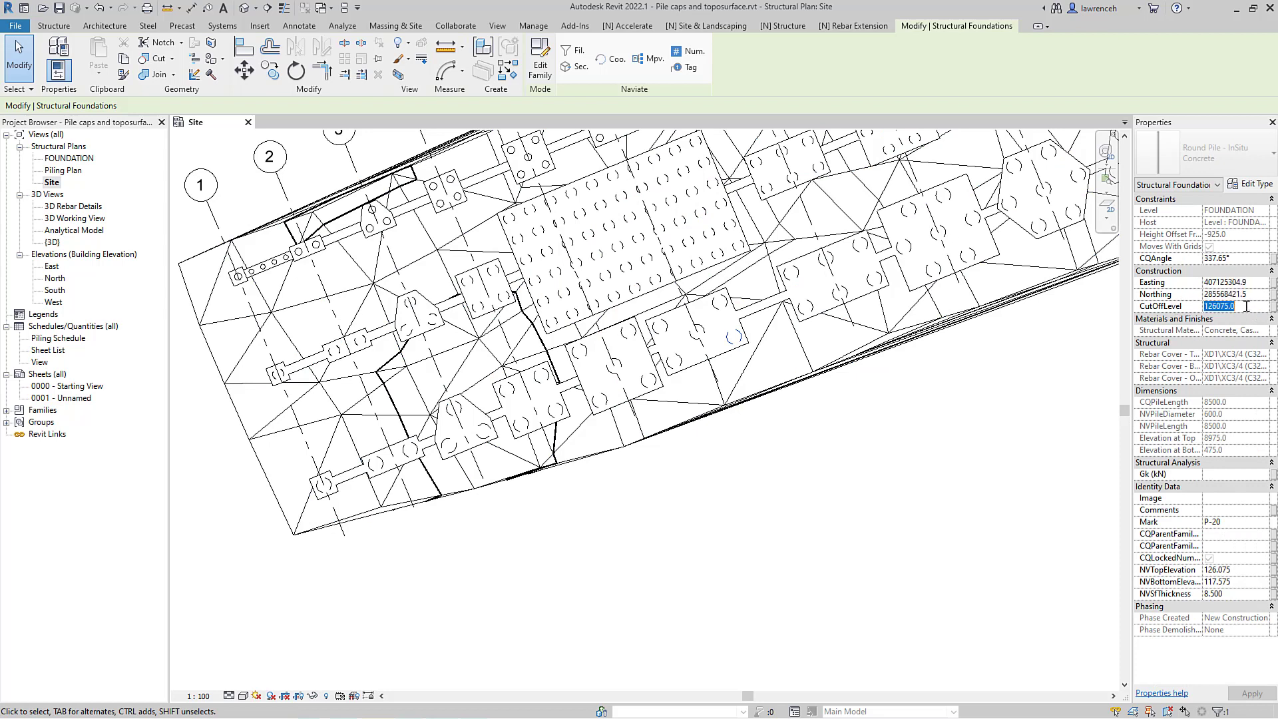
left_click(1242, 259)
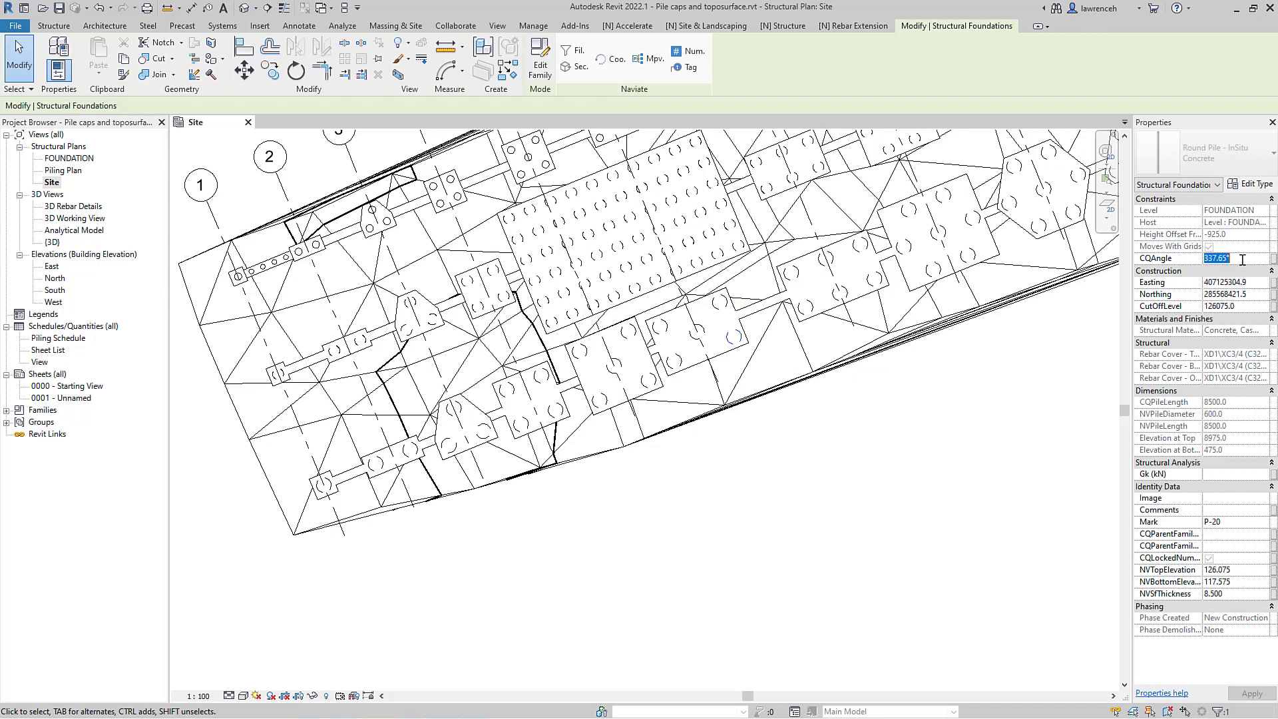
left_click(1233, 571)
left_click(1235, 583)
left_click(866, 574)
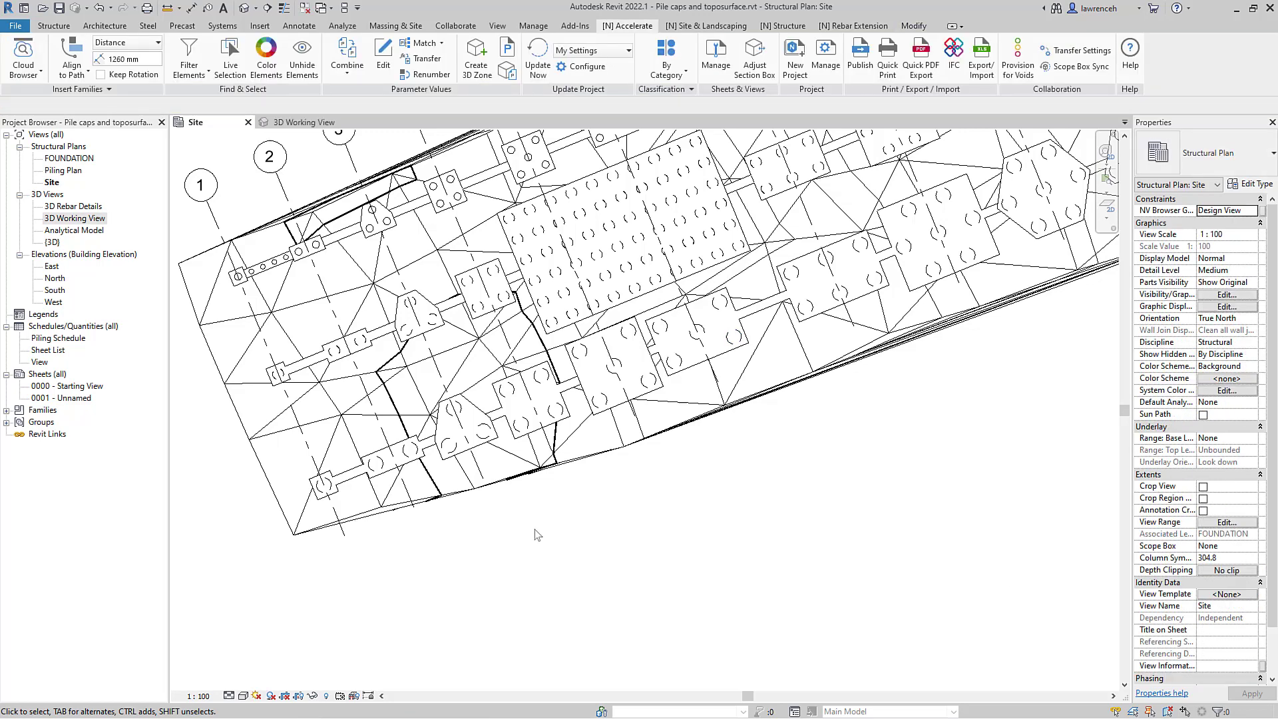
In the 3D Working View, colour Structural Foundations by Elevation at Top
left_click(305, 123)
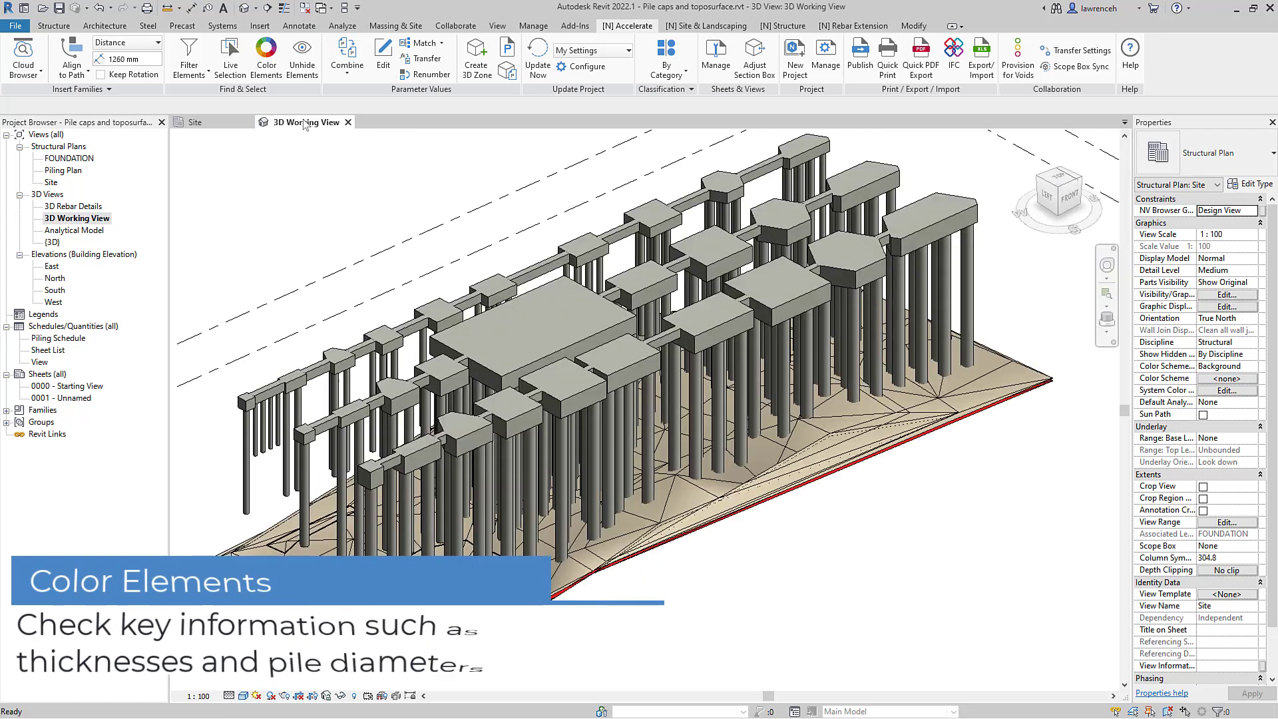
left_click(270, 66)
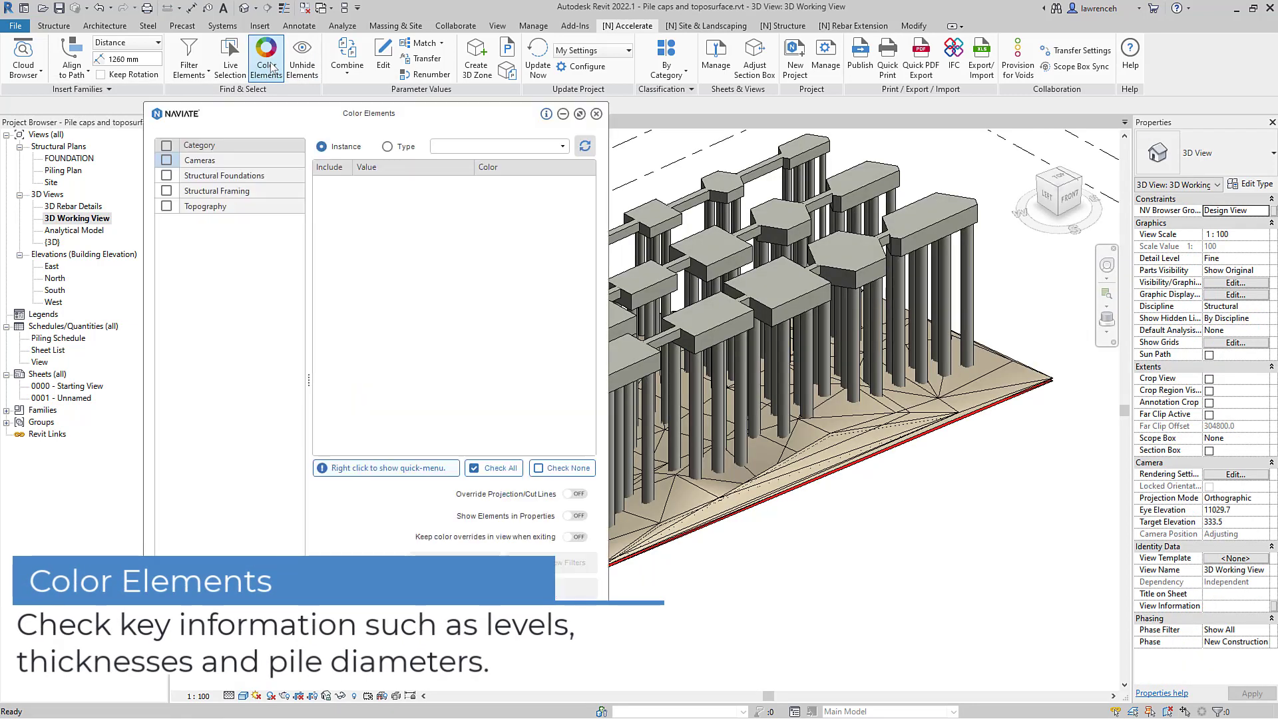
left_click(166, 175)
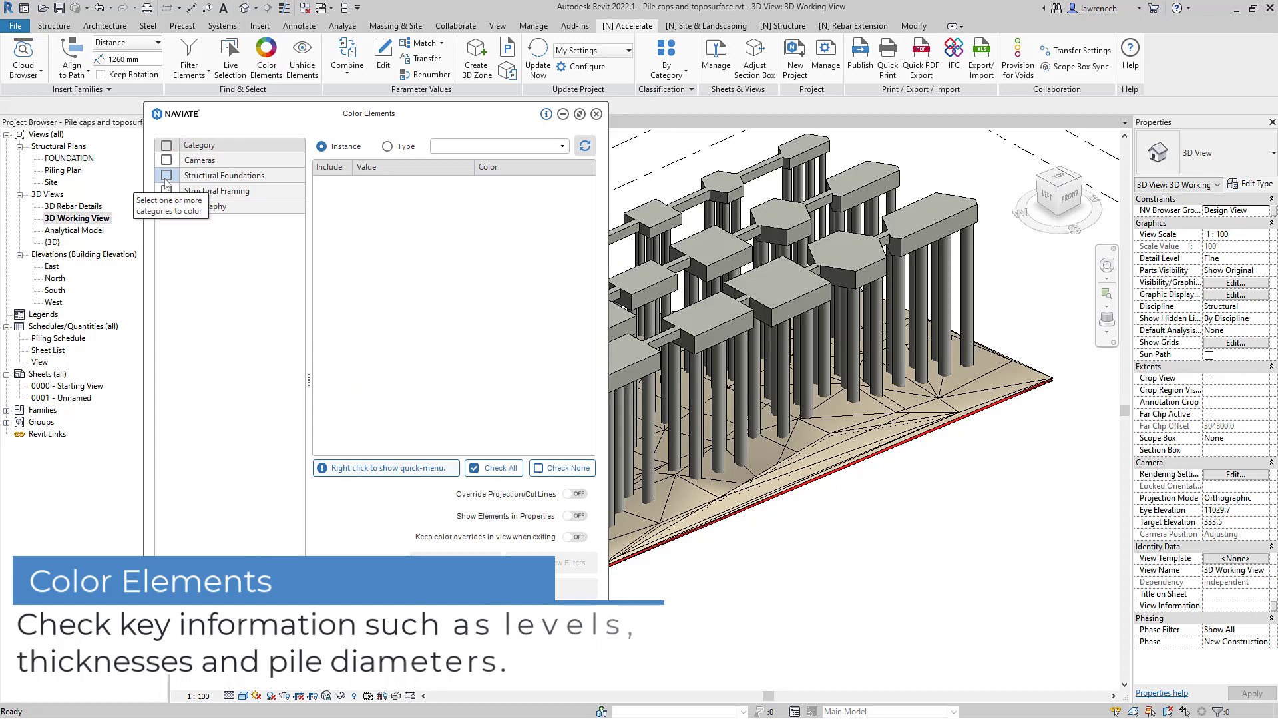
left_click(520, 148)
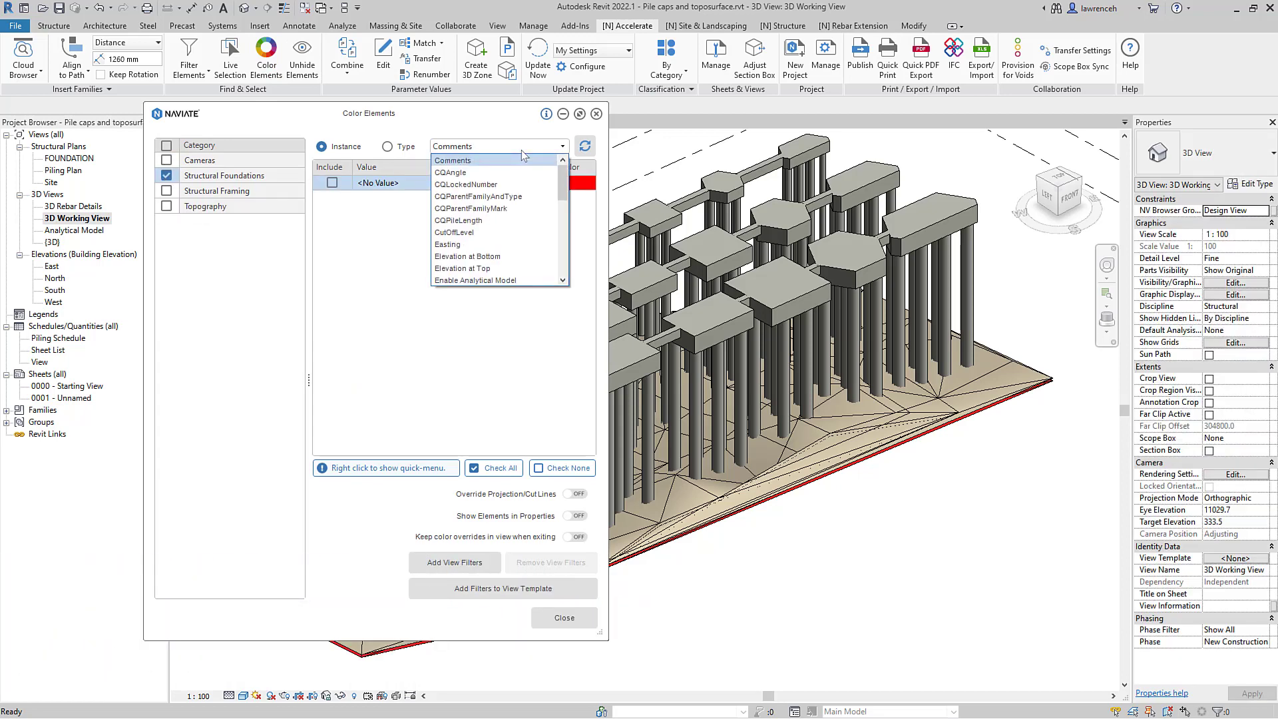
left_click(481, 267)
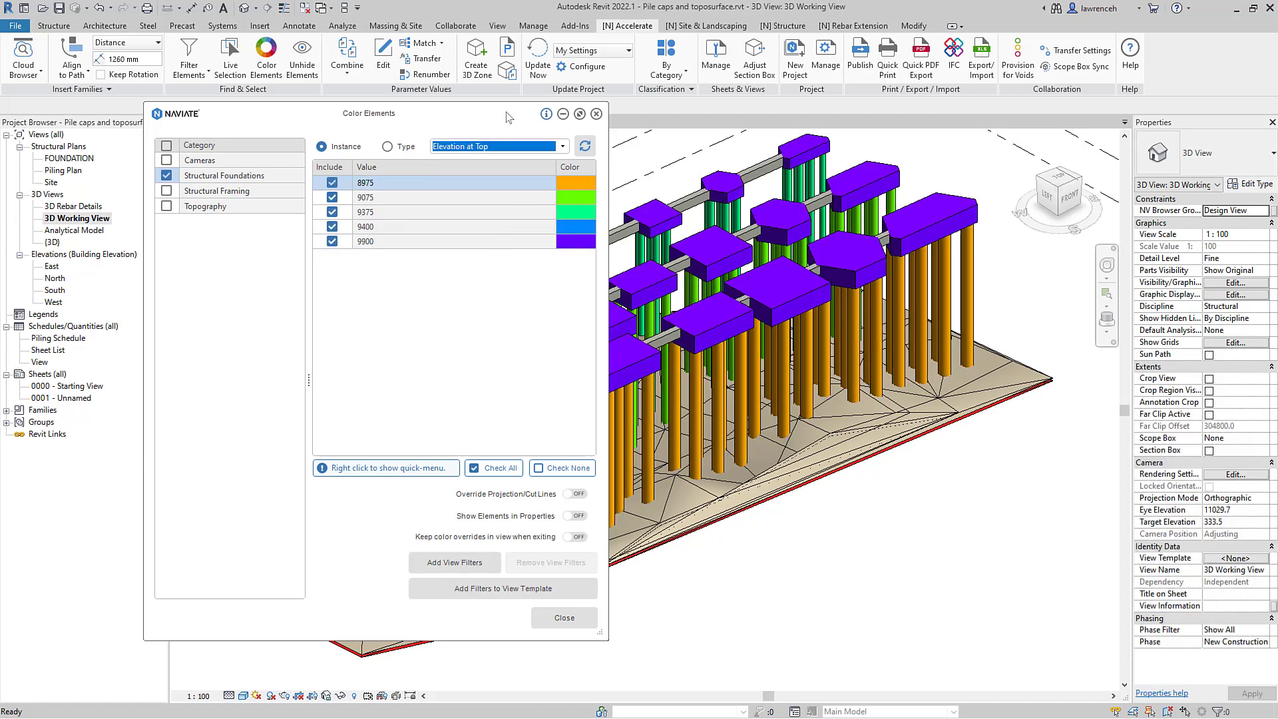
mouse_move(506, 112)
left_mouse_down()
mouse_move(165, 122)
mouse_move(522, 128)
left_mouse_up()
Recolour the foundations by NVPileDiameter
left_click(513, 168)
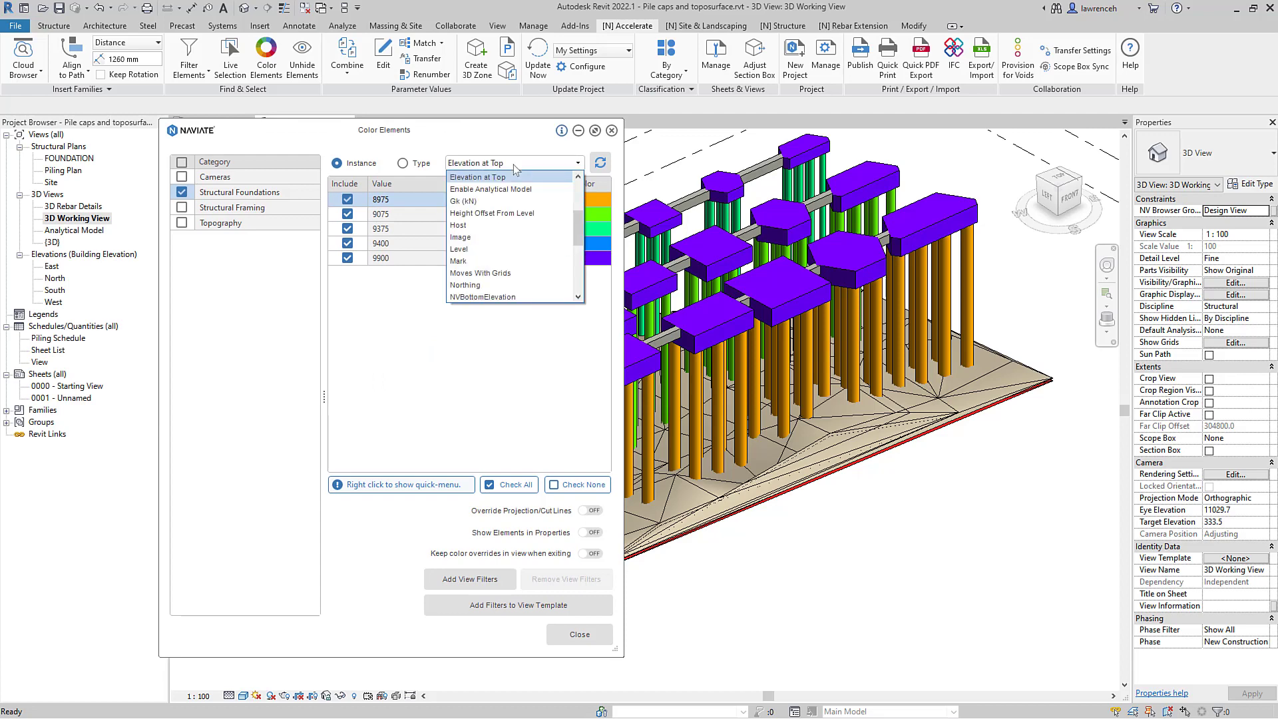
scroll(509, 206, "down", 4)
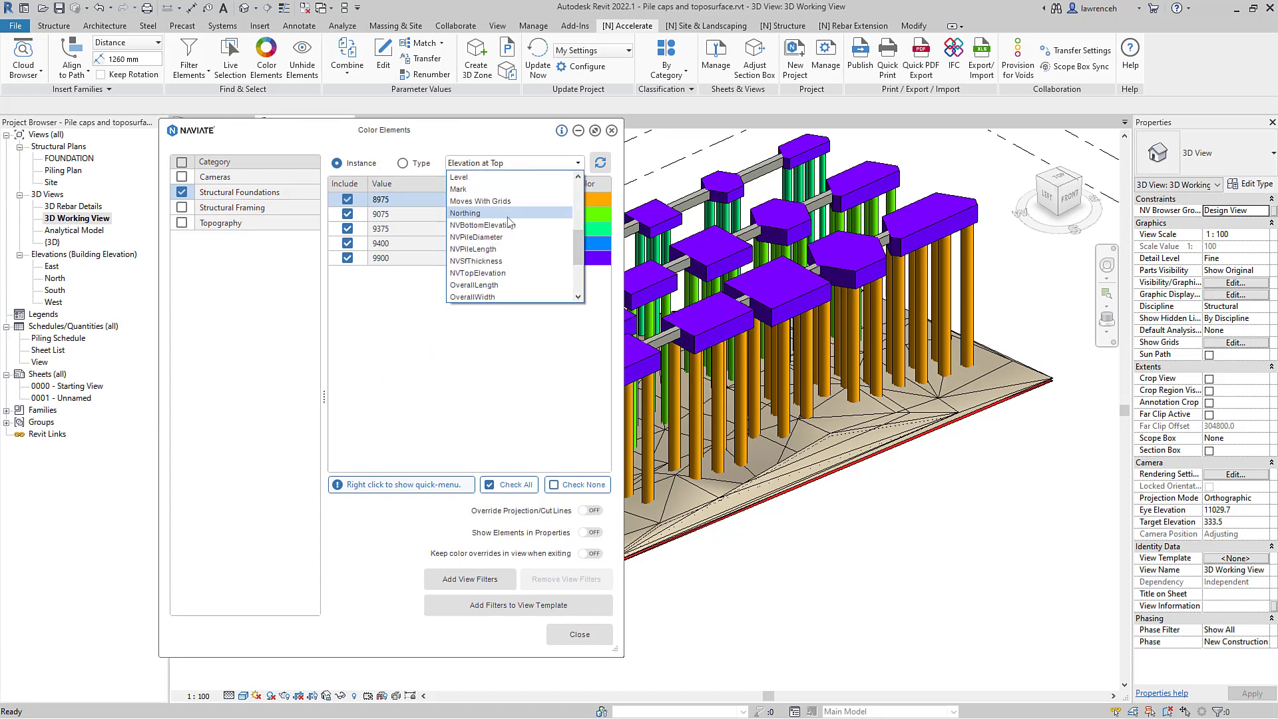
left_click(497, 238)
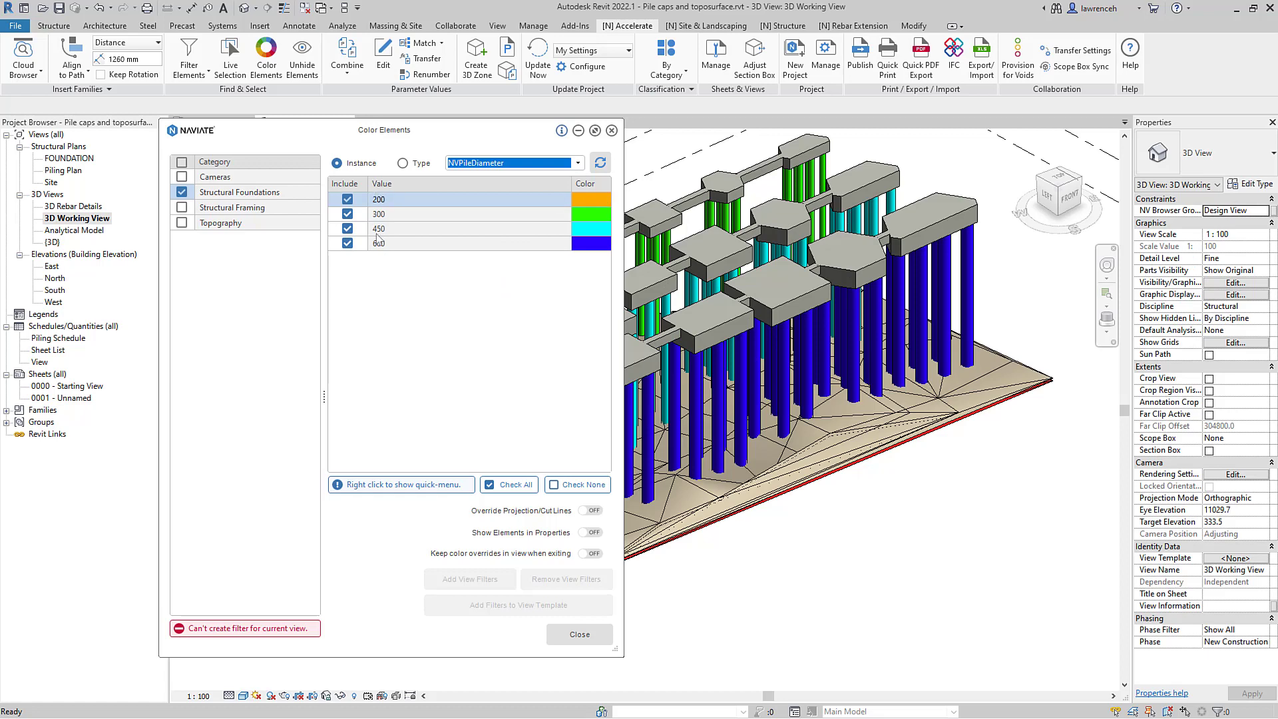
Recolour the foundations by NVSfThickness, review the model, and close Color Elements
left_click(501, 168)
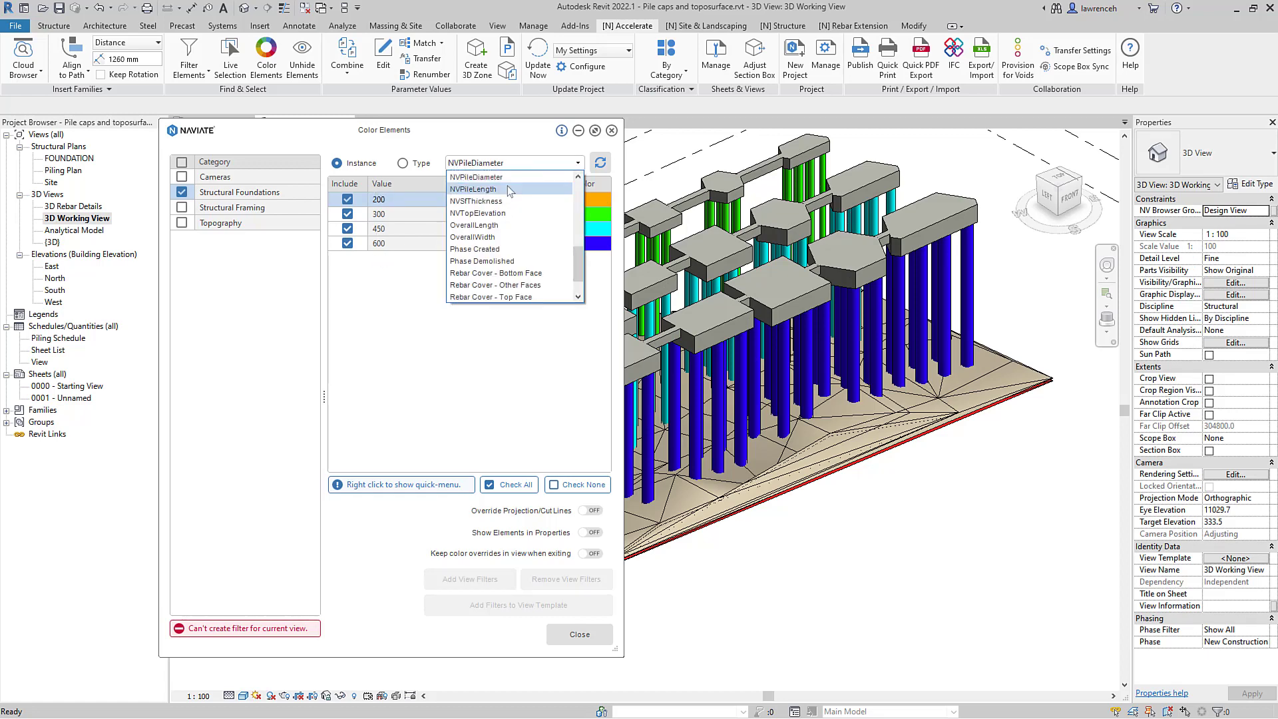
scroll(500, 239, "up", 2)
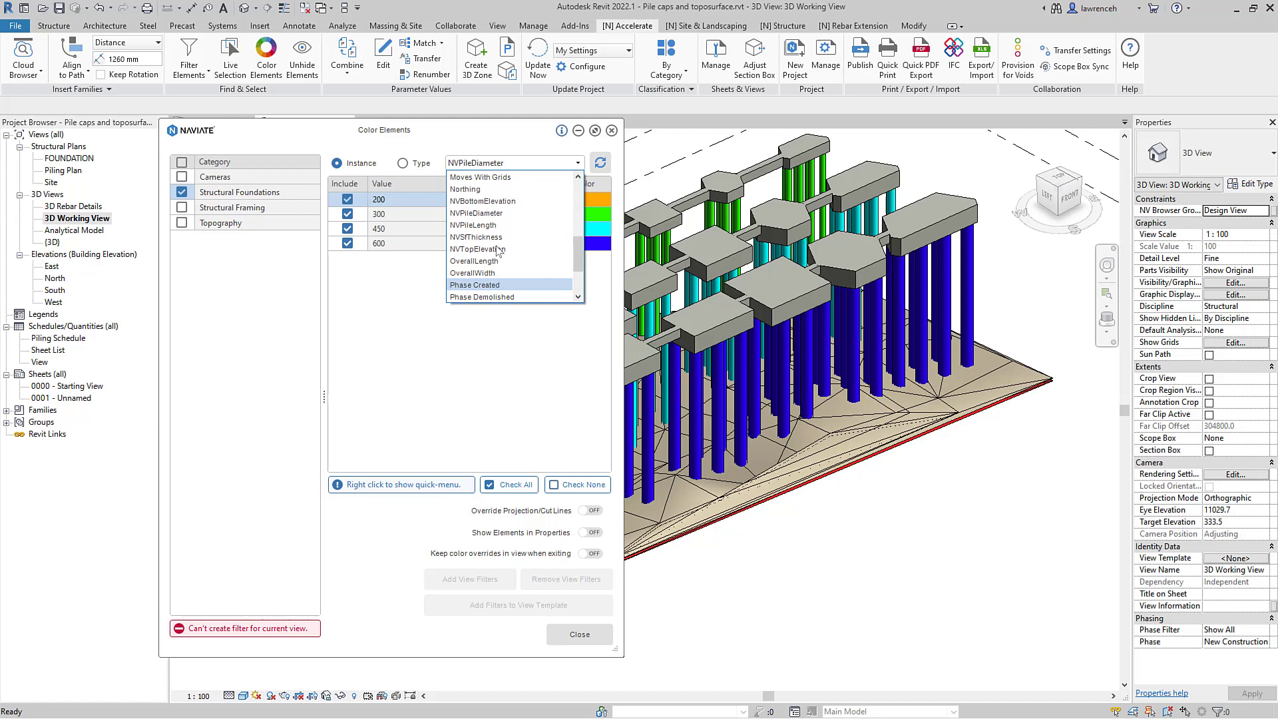
left_click(496, 237)
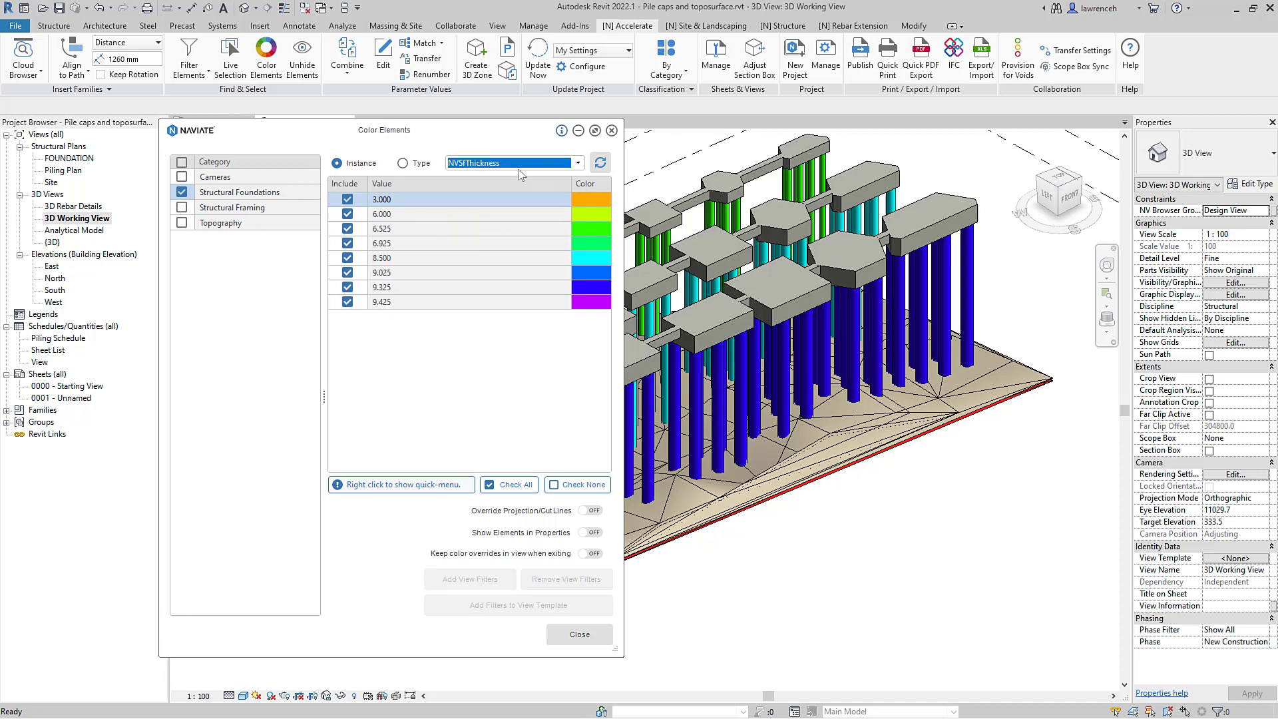
left_click_drag(502, 137, 344, 148)
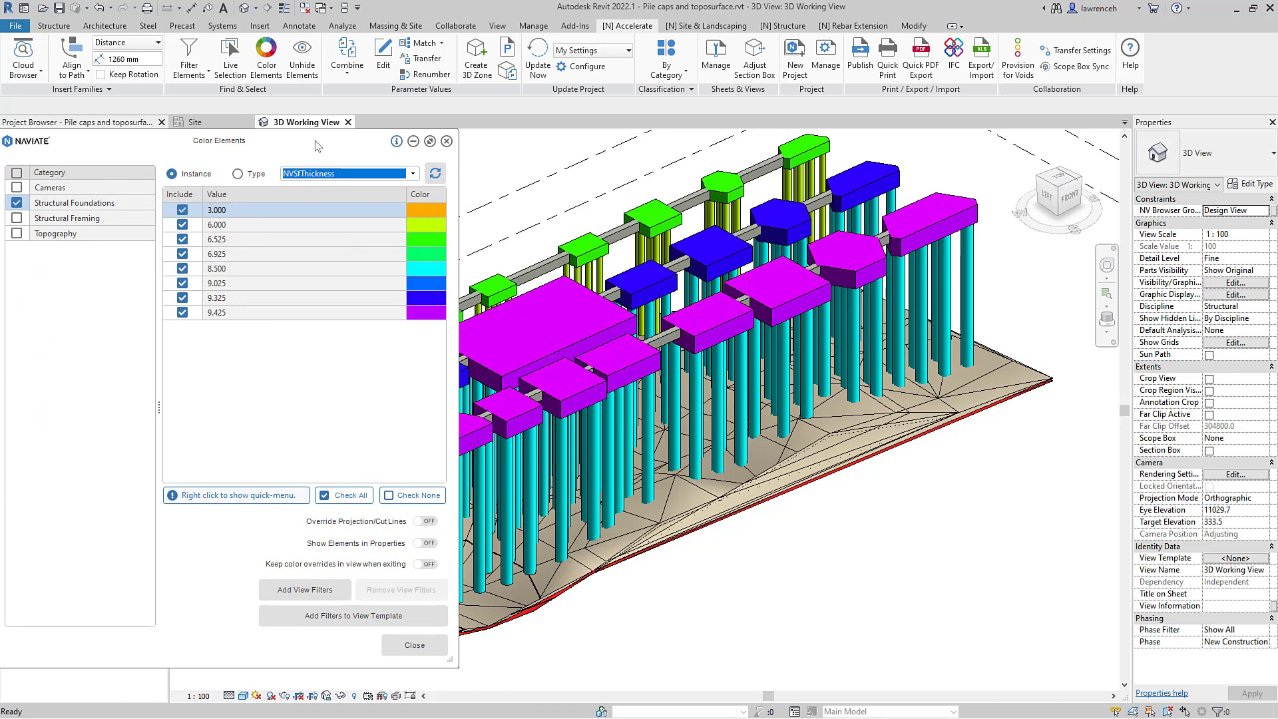
left_click_drag(318, 146, 481, 120)
left_click(558, 633)
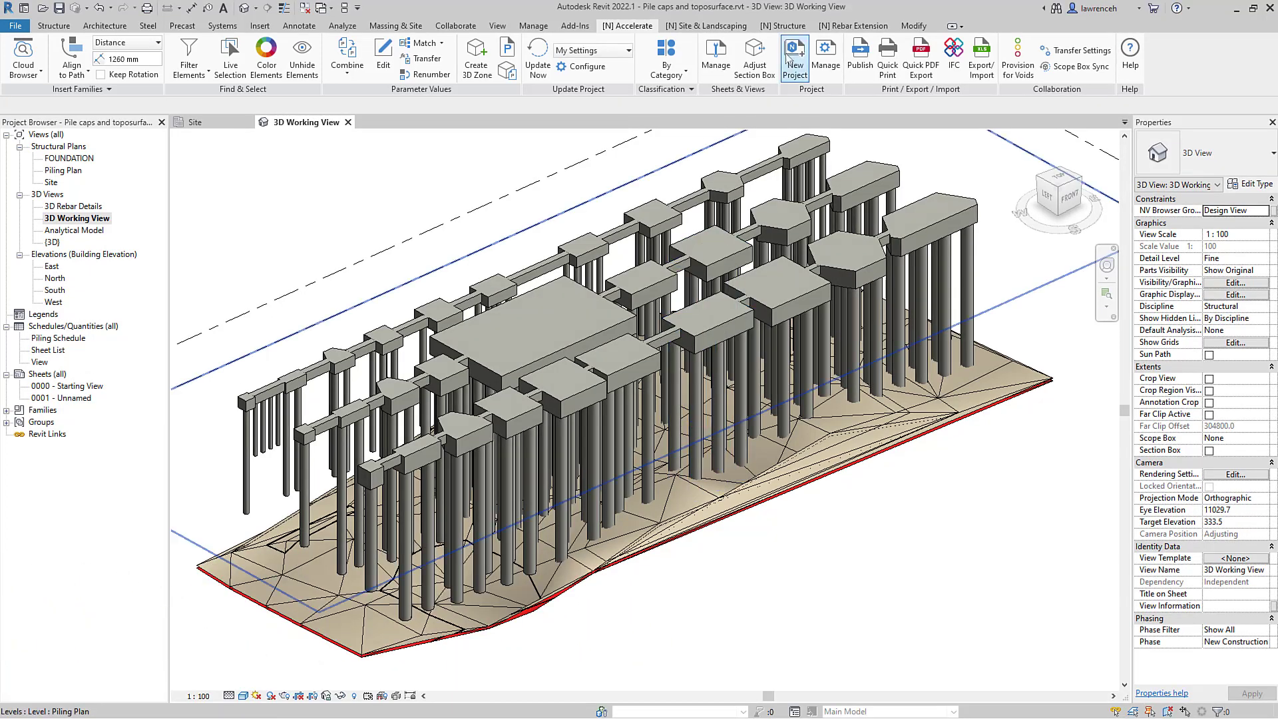
Renumber piles from 1 with prefix P-, padding 2, including numbered piles, sense Bottom Left
left_click(785, 26)
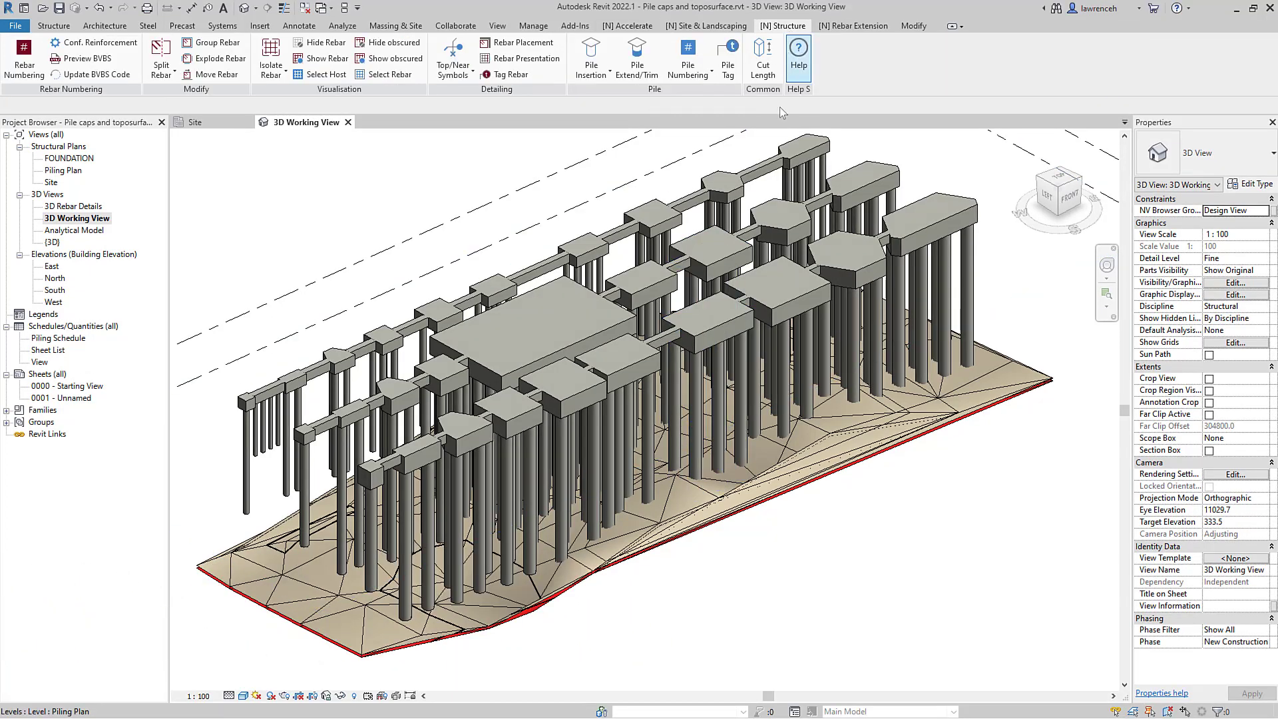
left_click(689, 52)
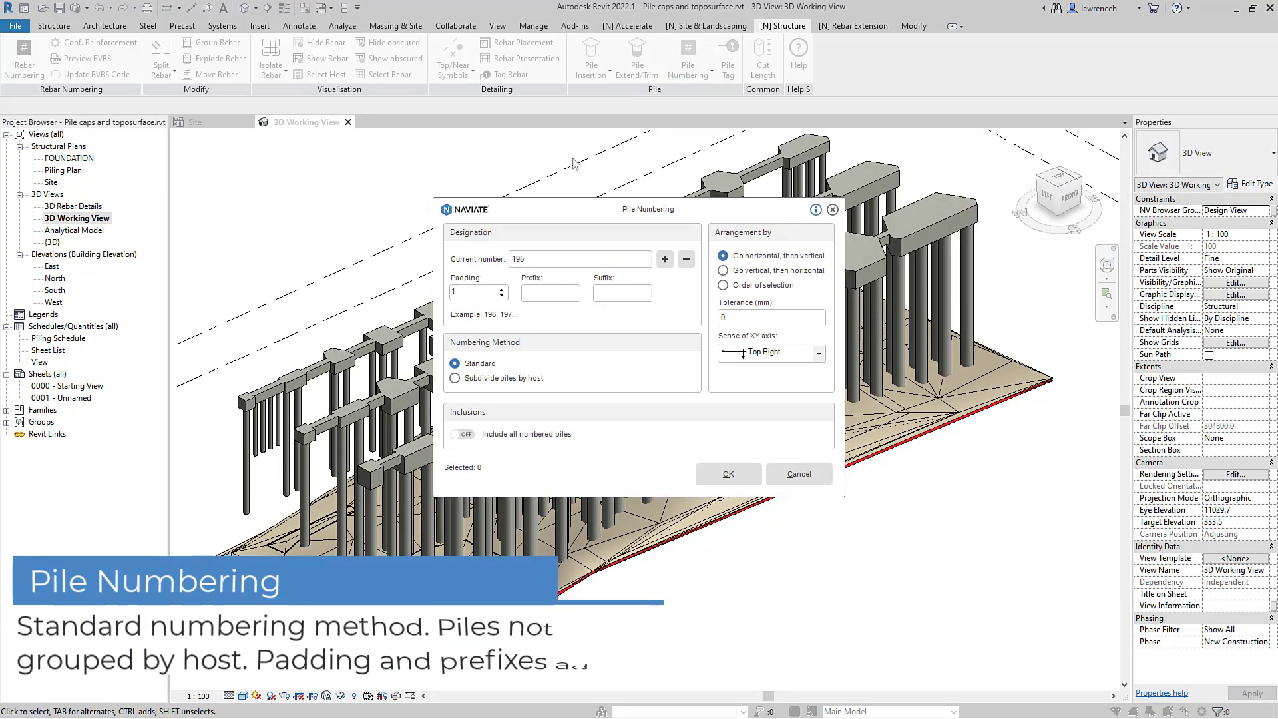
type("1")
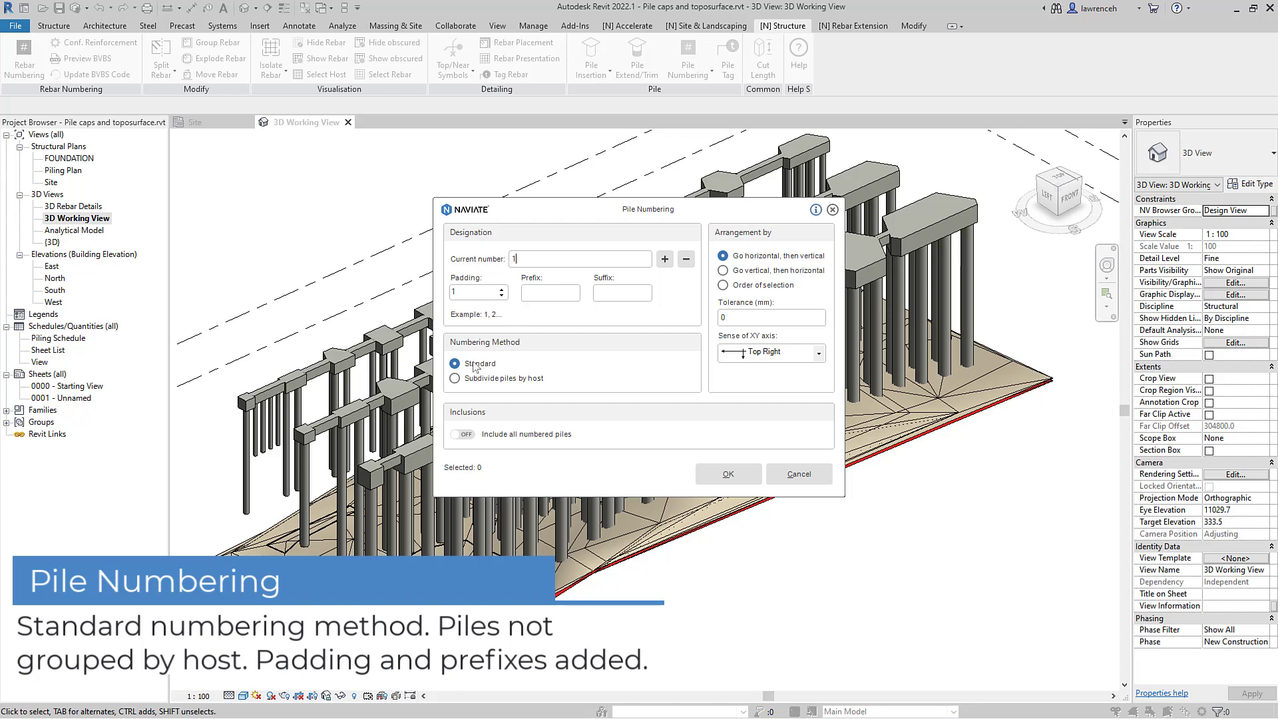
left_click(502, 290)
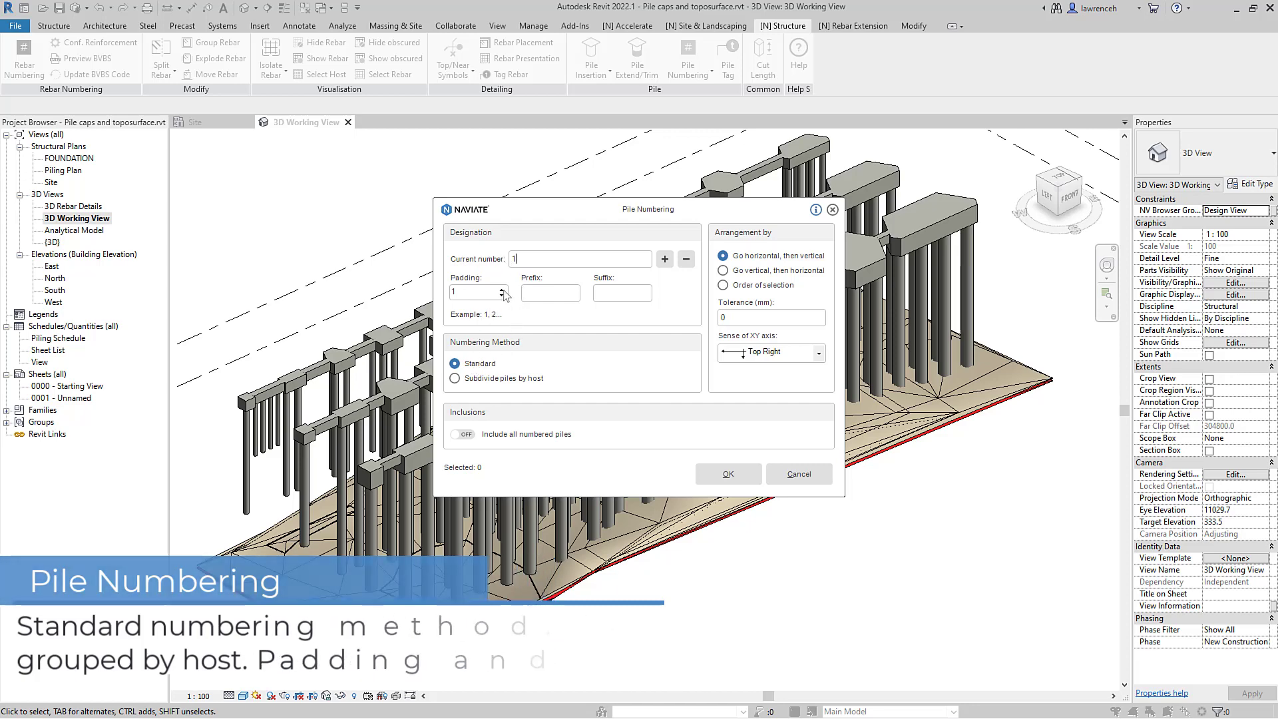
left_click(558, 293)
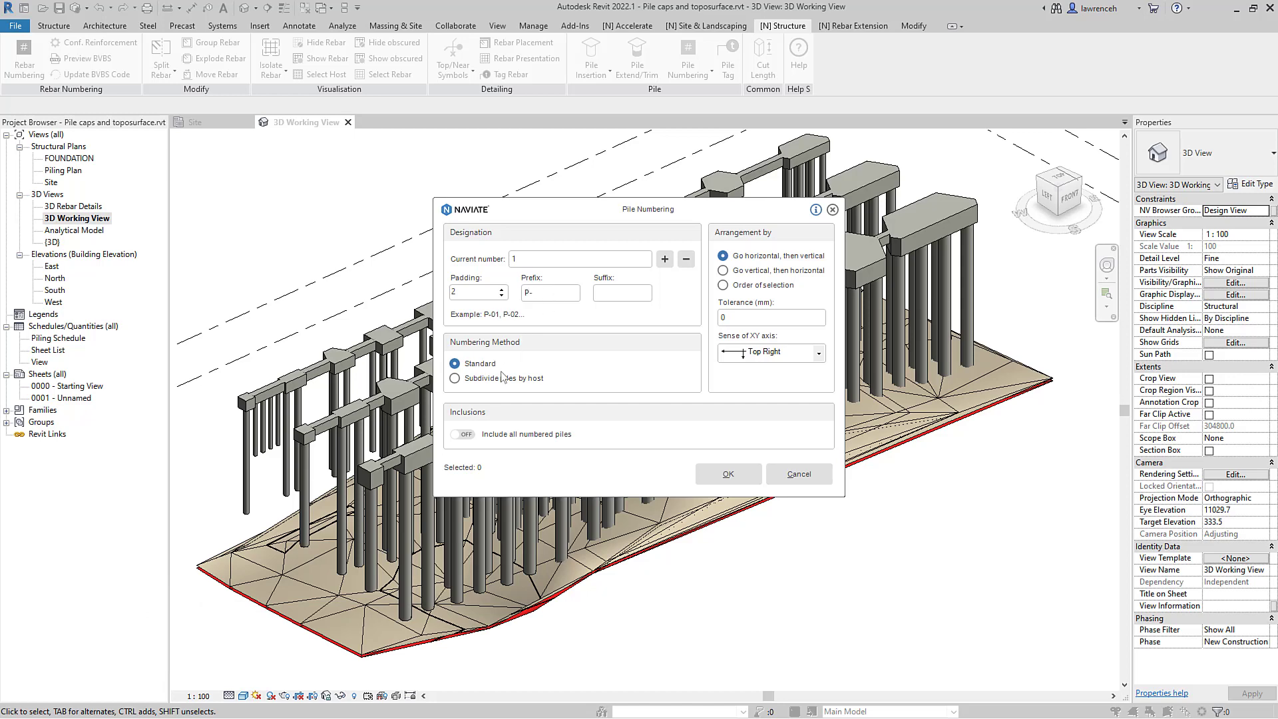
left_click(466, 435)
left_click(787, 358)
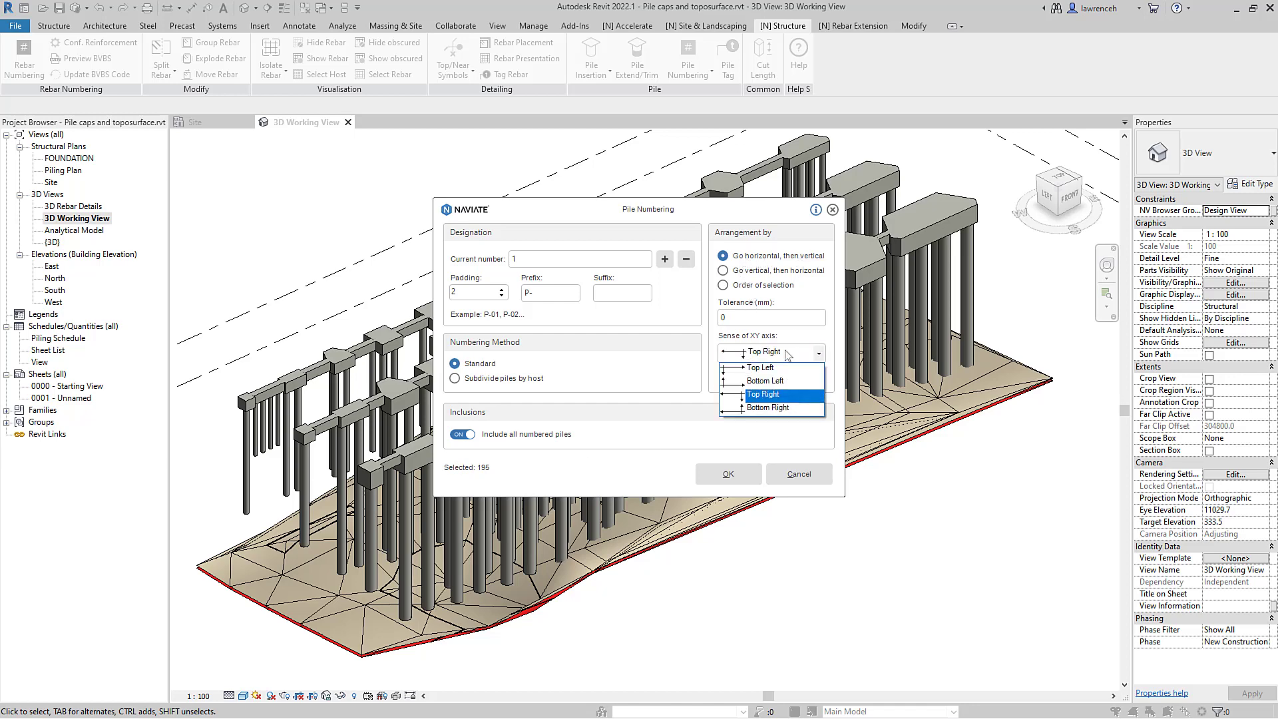
left_click(770, 382)
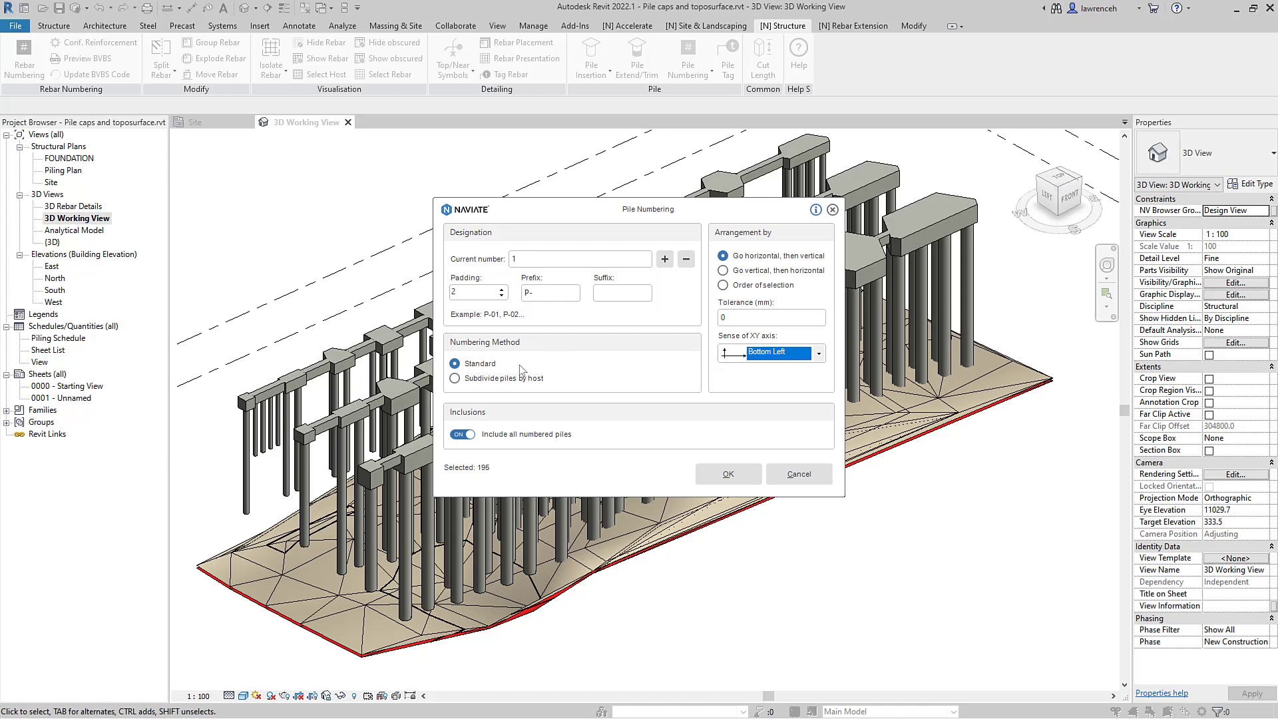
left_click(567, 293)
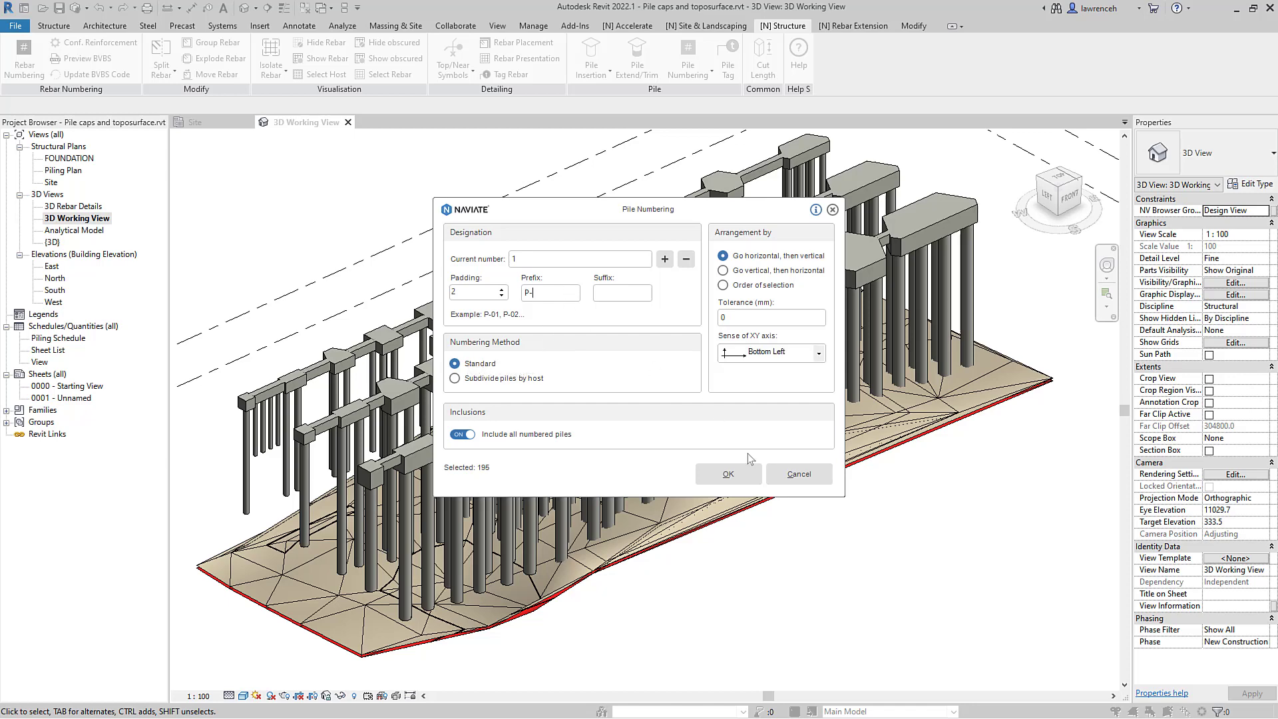
left_click(737, 476)
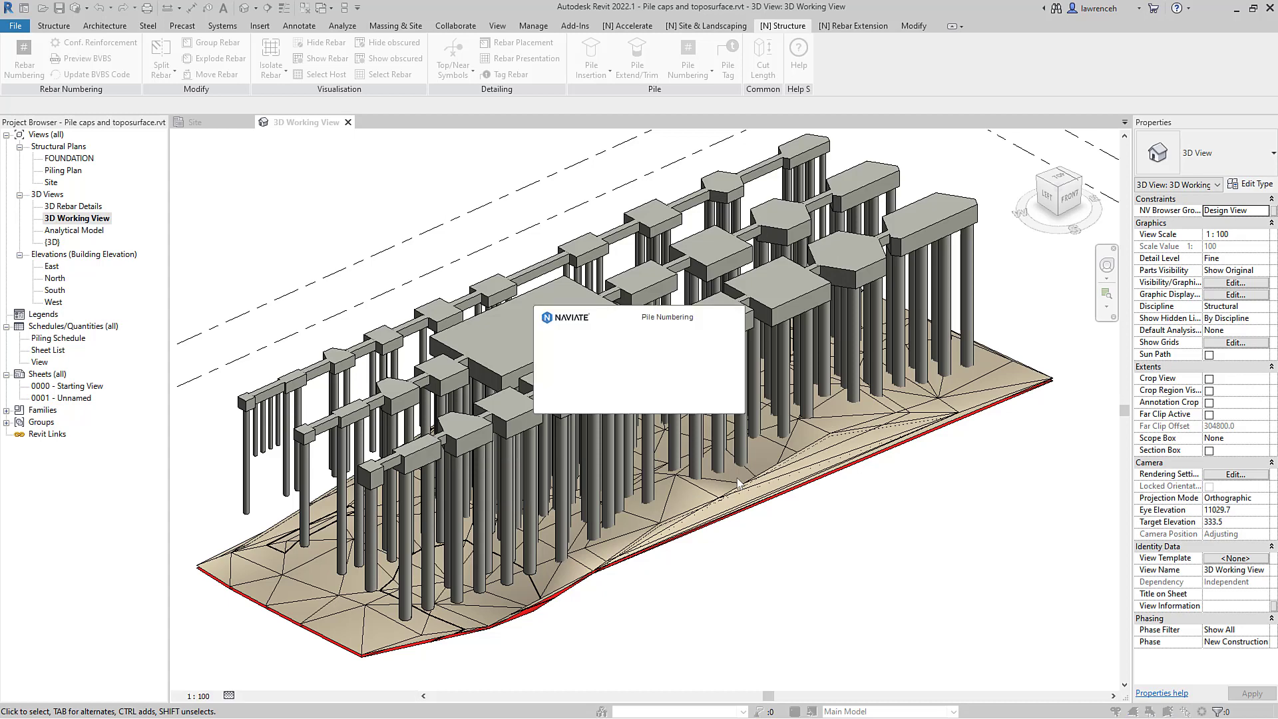
left_click(720, 402)
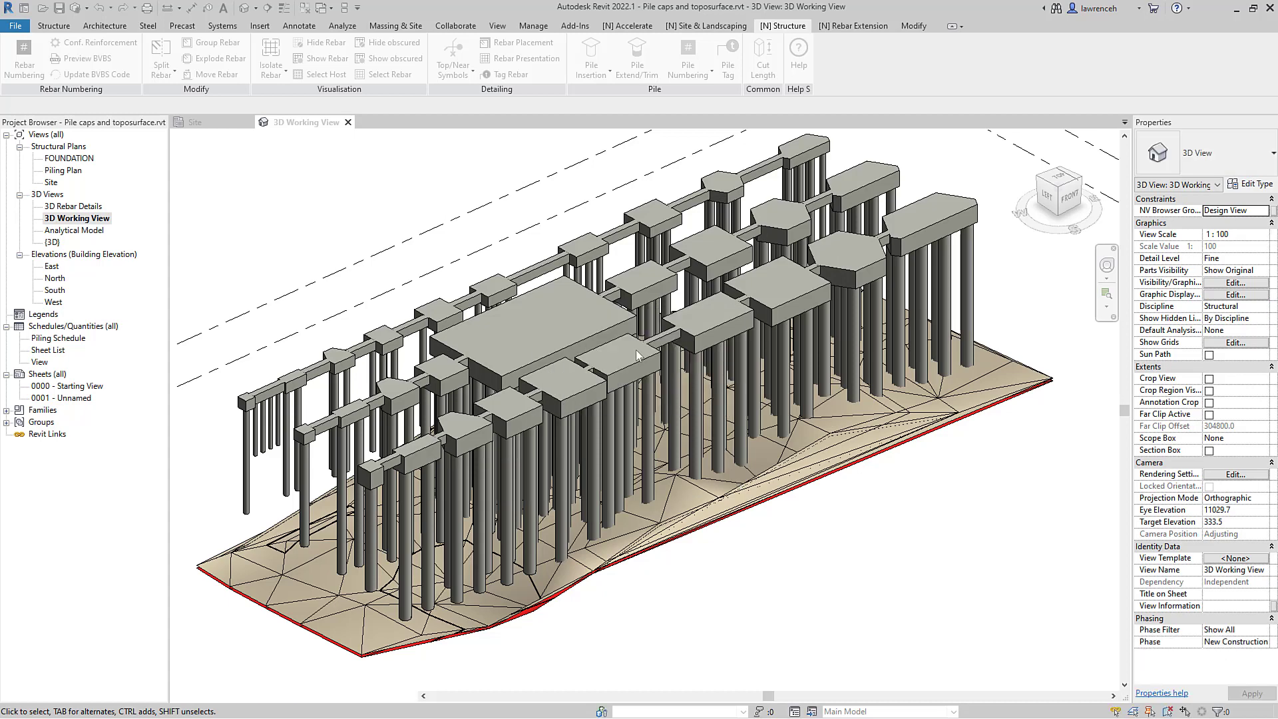
double_click(63, 170)
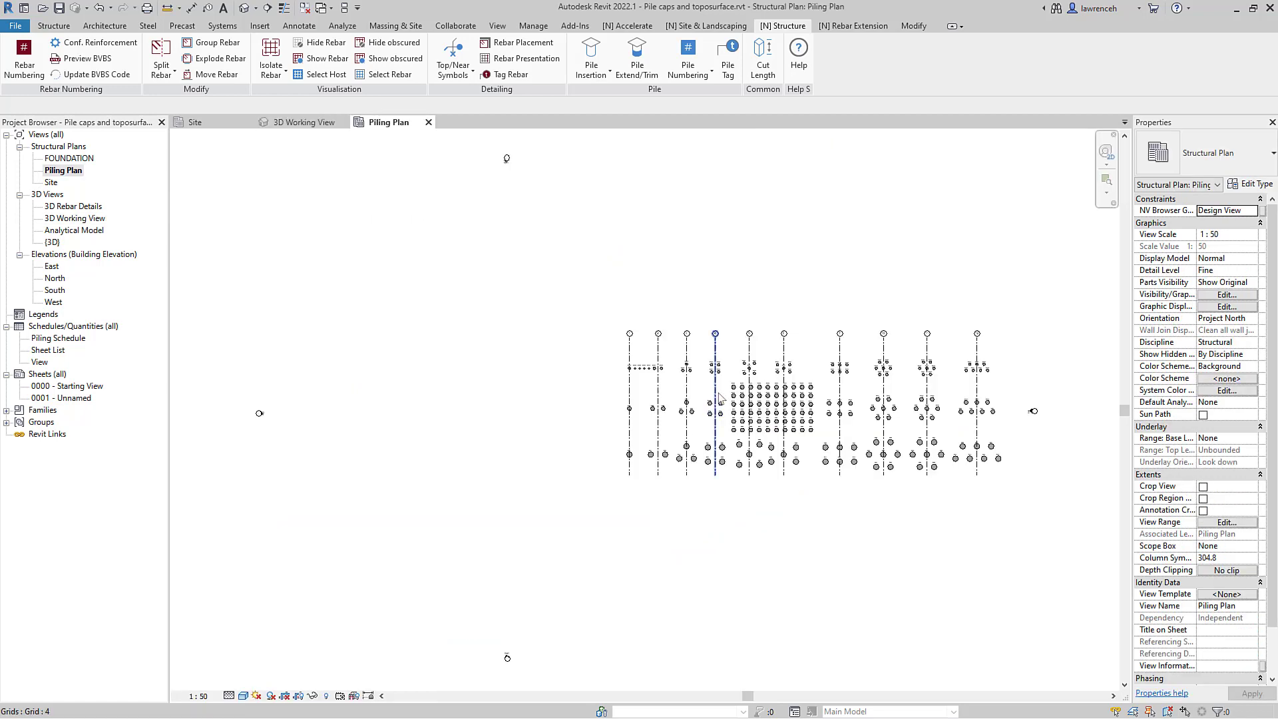
scroll(719, 398, "up", 10)
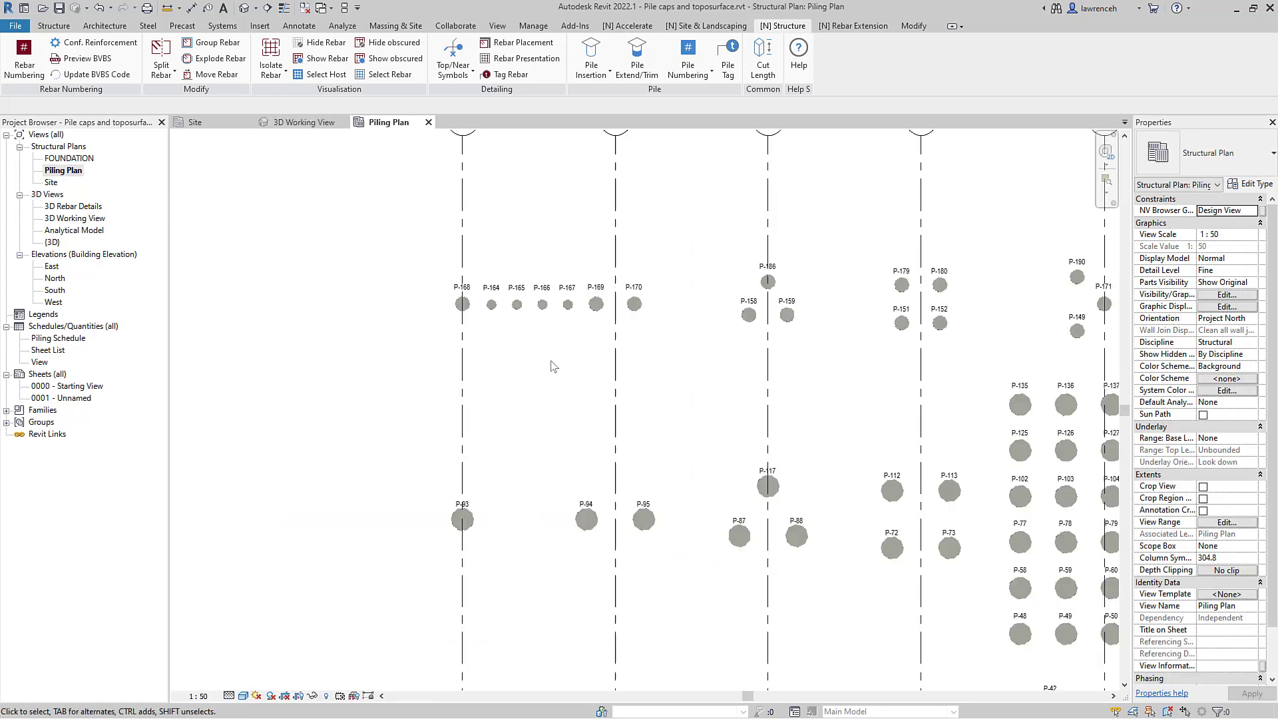
scroll(573, 345, "up", 3)
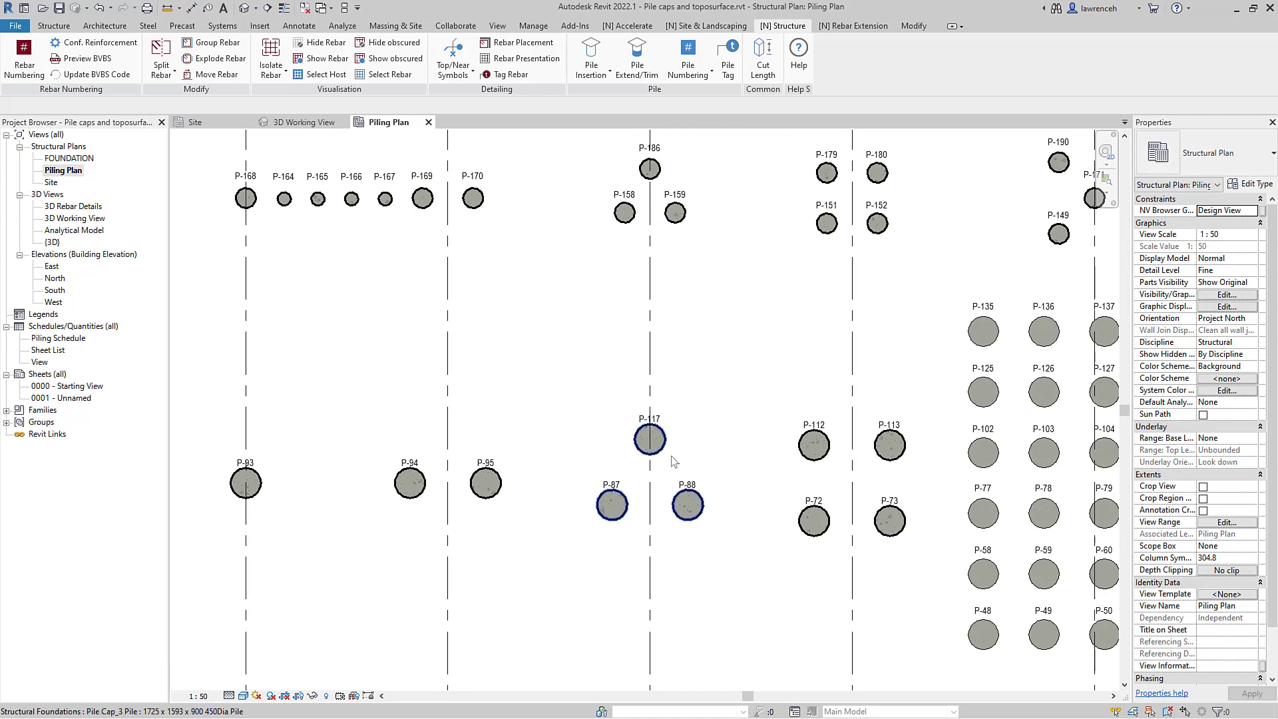
scroll(673, 461, "up", 4)
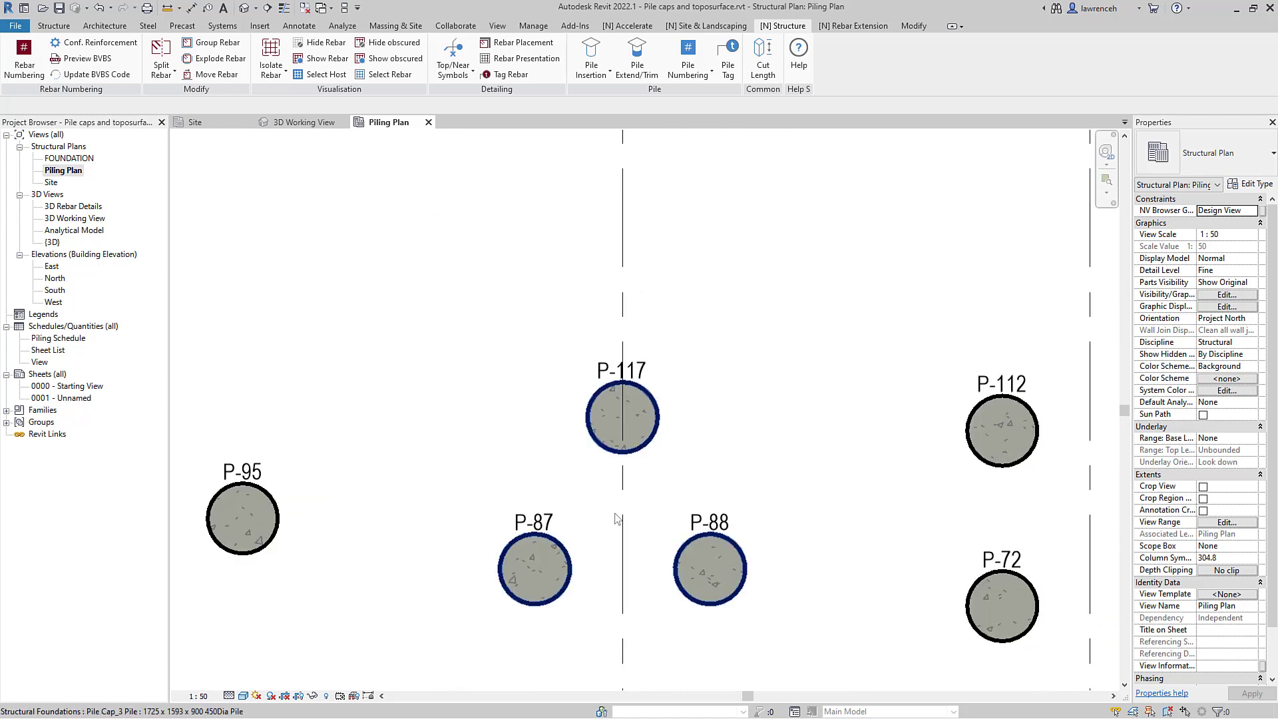
scroll(550, 496, "down", 8)
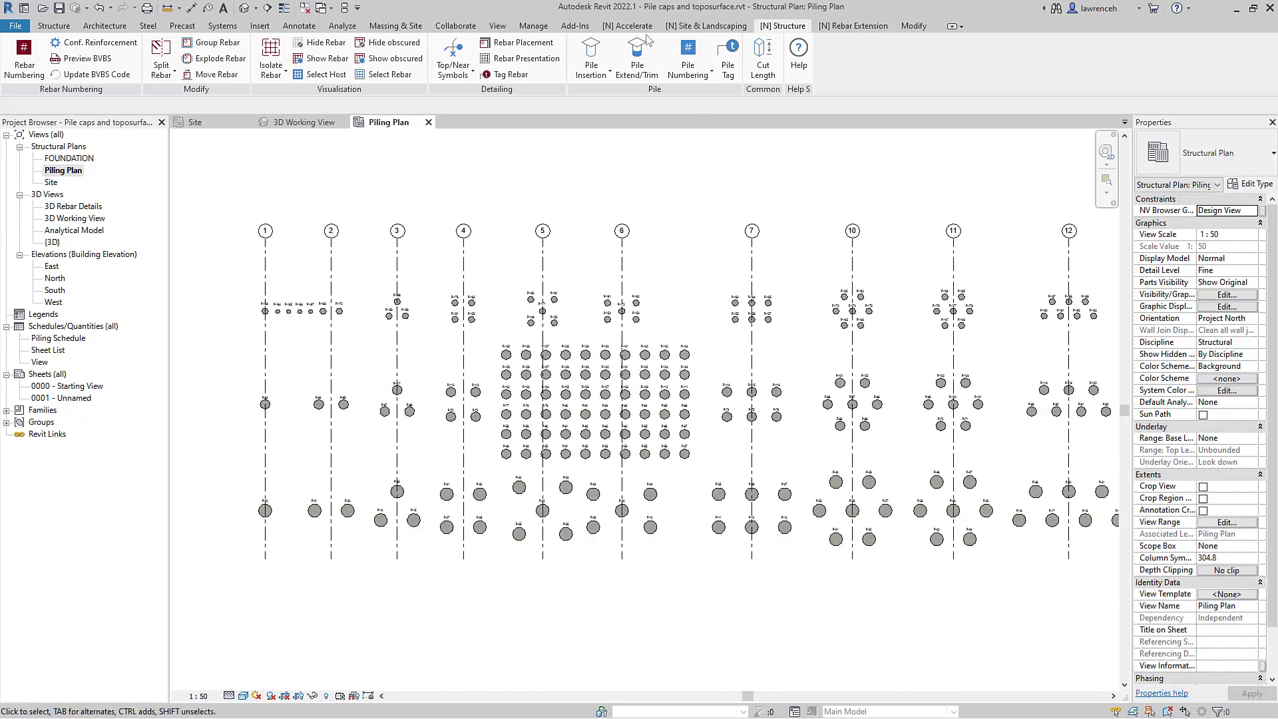
left_click(629, 26)
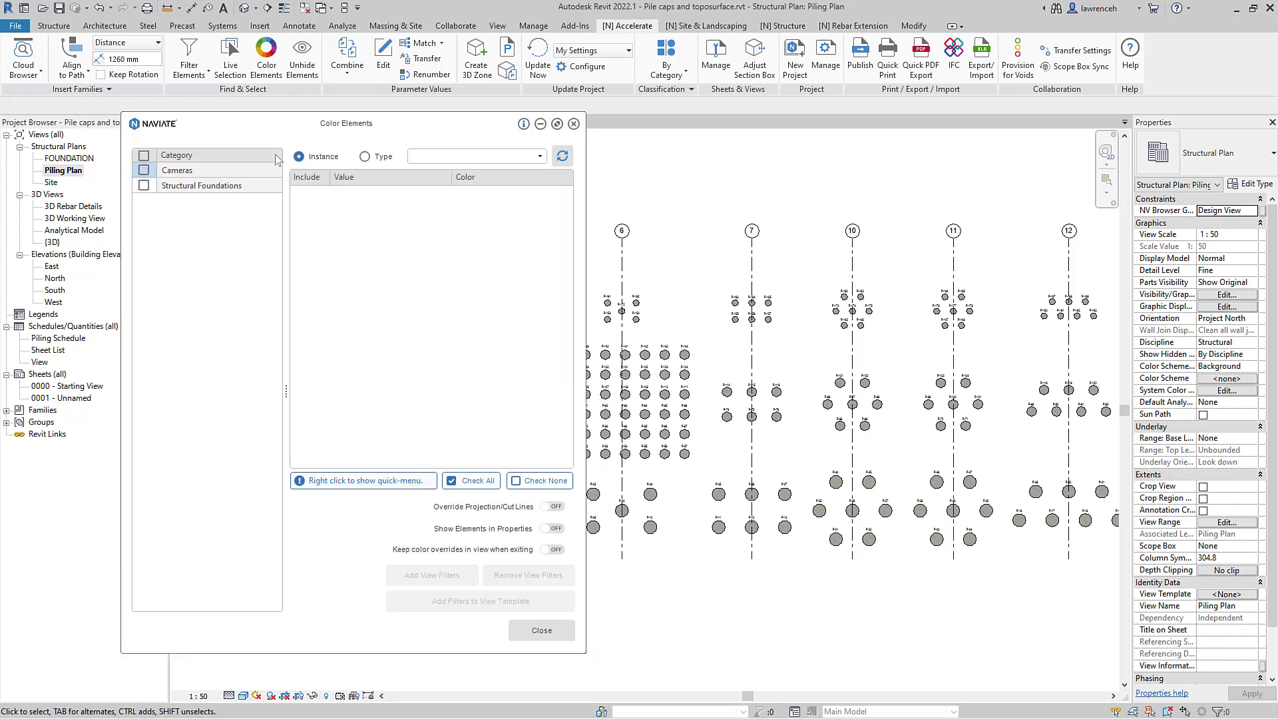
left_click(144, 185)
left_click(516, 157)
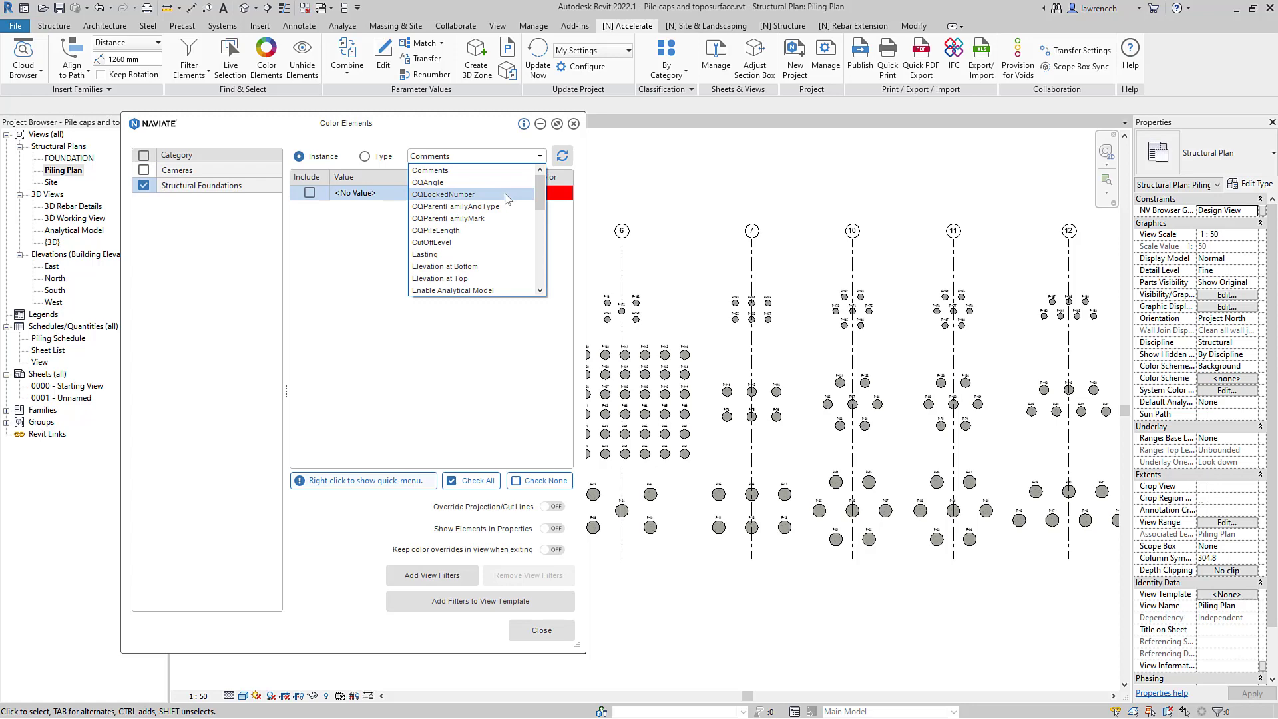
scroll(507, 198, "down", 5)
left_click(430, 187)
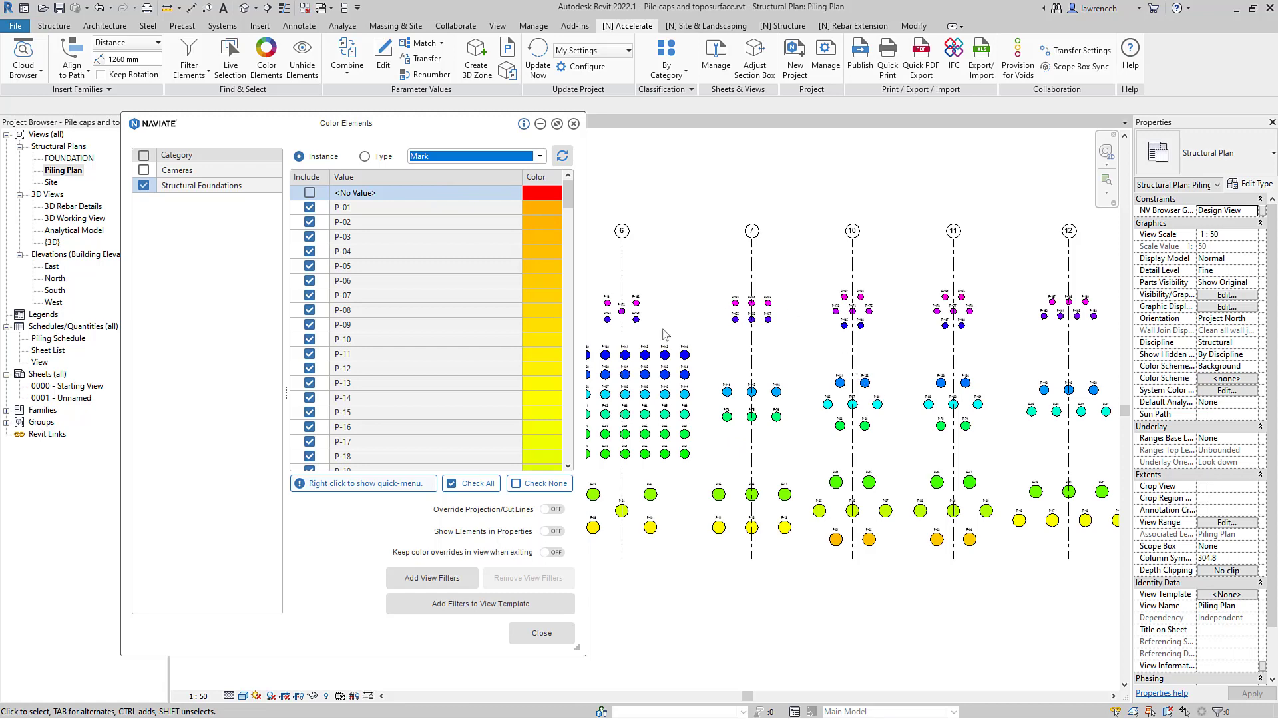
mouse_move(464, 145)
left_mouse_down()
mouse_move(245, 143)
mouse_move(480, 155)
left_mouse_up()
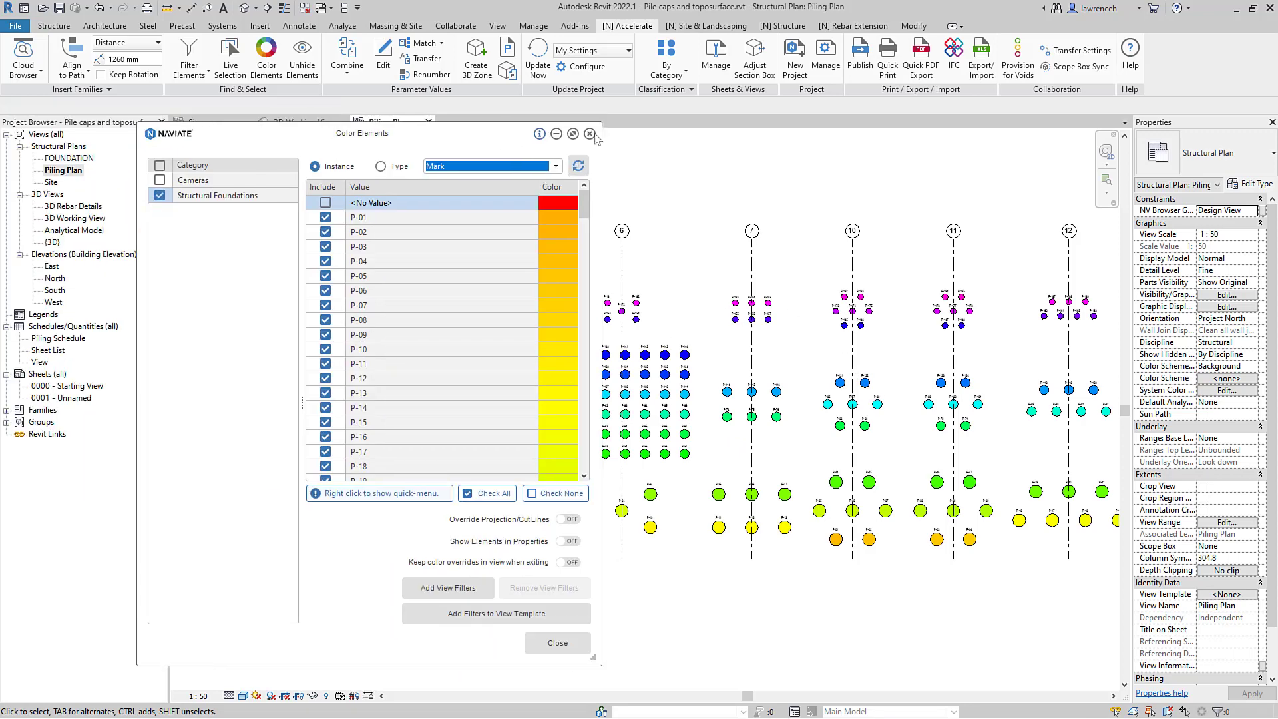
left_click(557, 643)
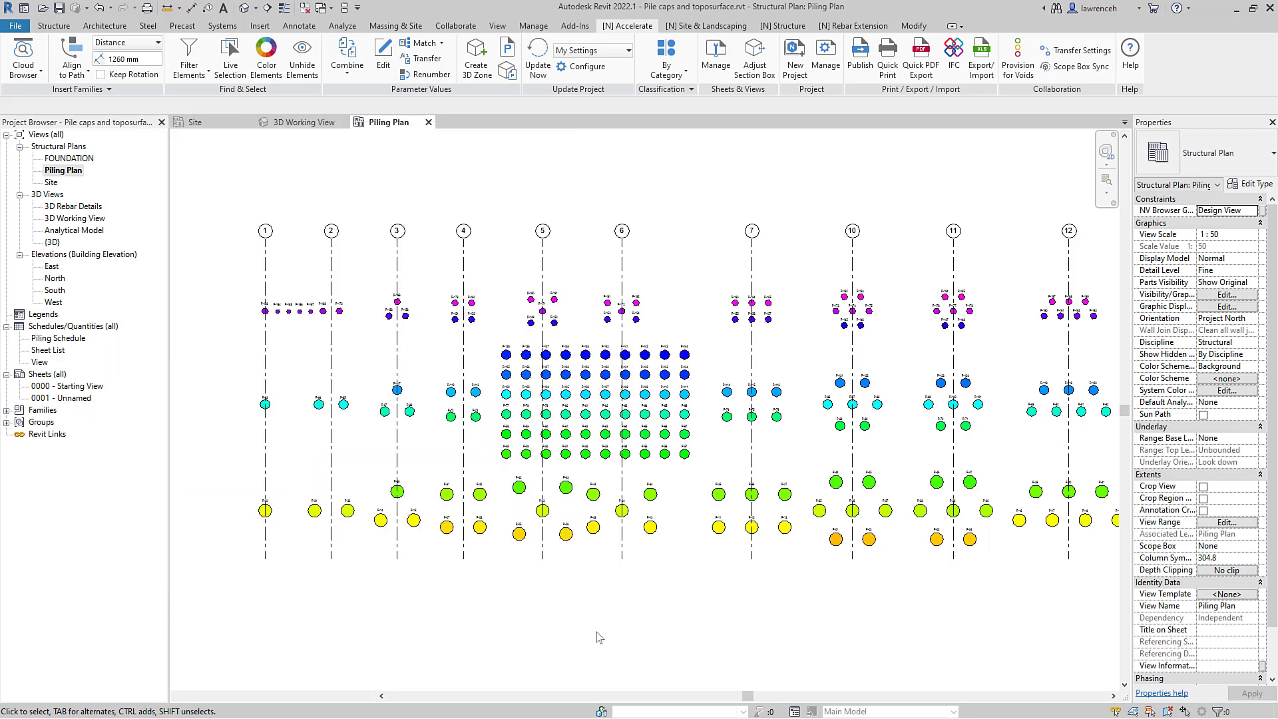
Rerun Pile Numbering with Subdivide piles by host, all numbered piles included, from Bottom Left
left_click(779, 27)
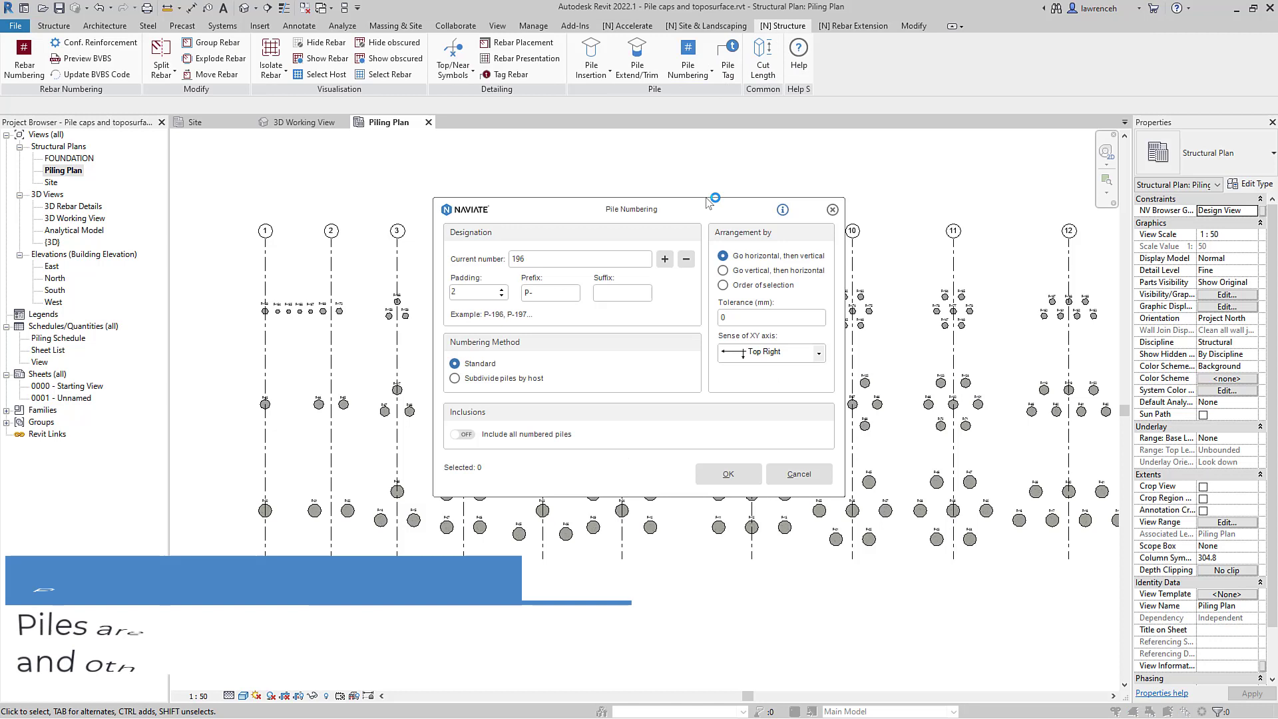
left_click(455, 378)
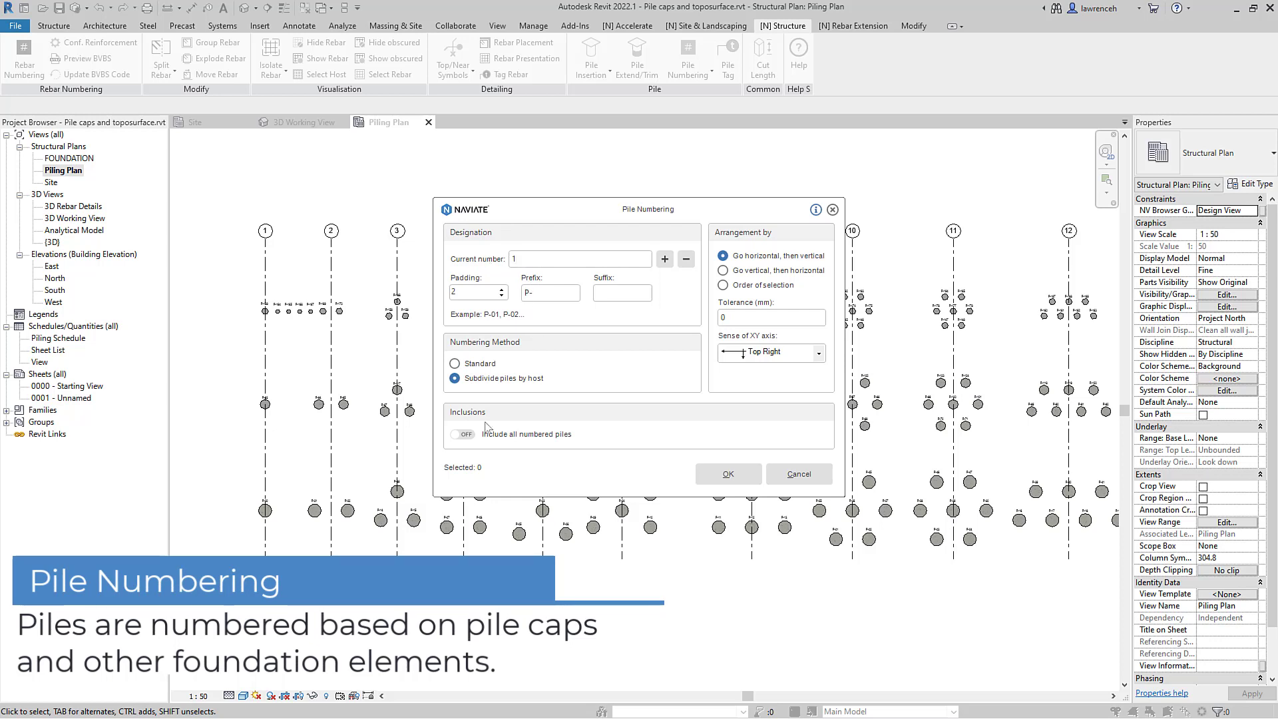
left_click(463, 434)
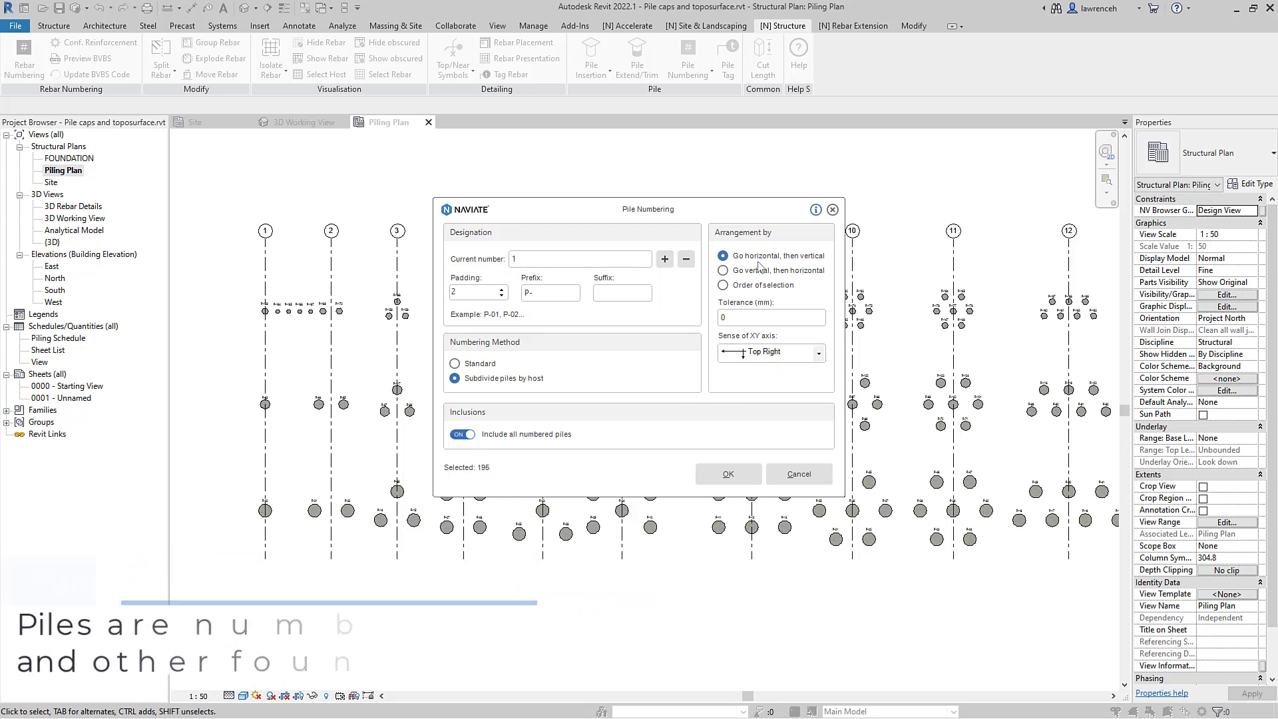
left_click(779, 353)
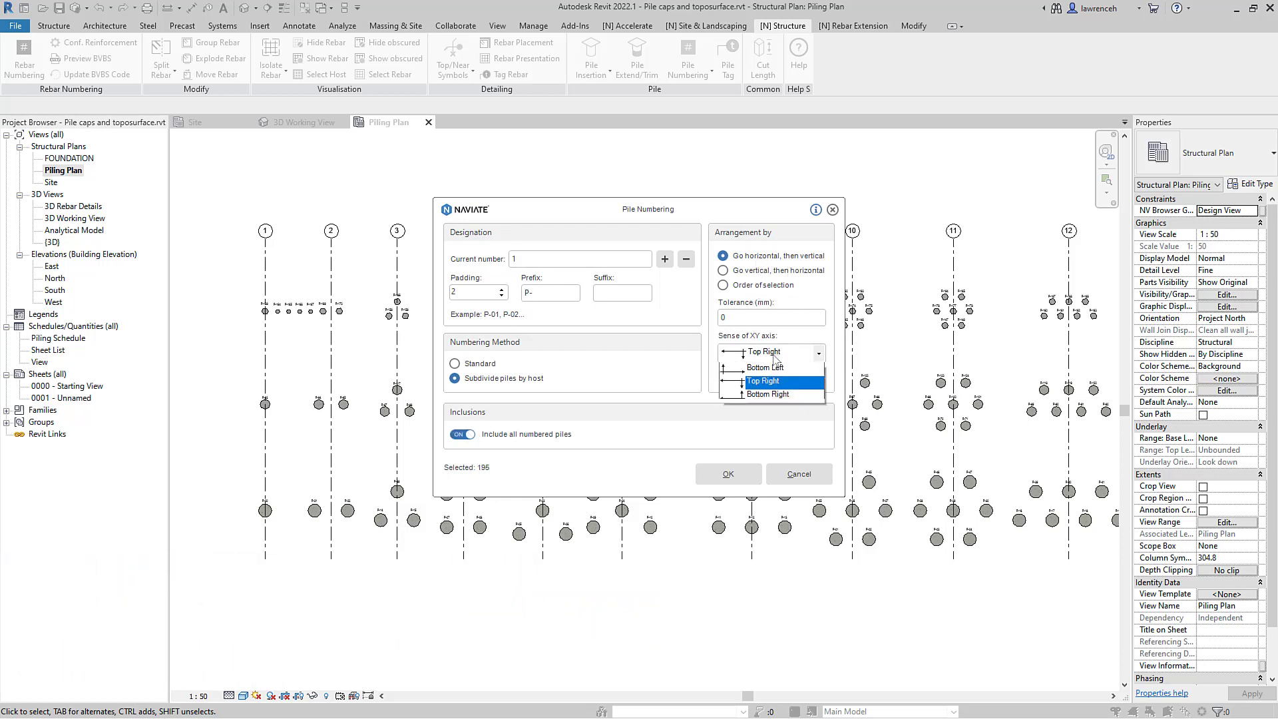
left_click(782, 411)
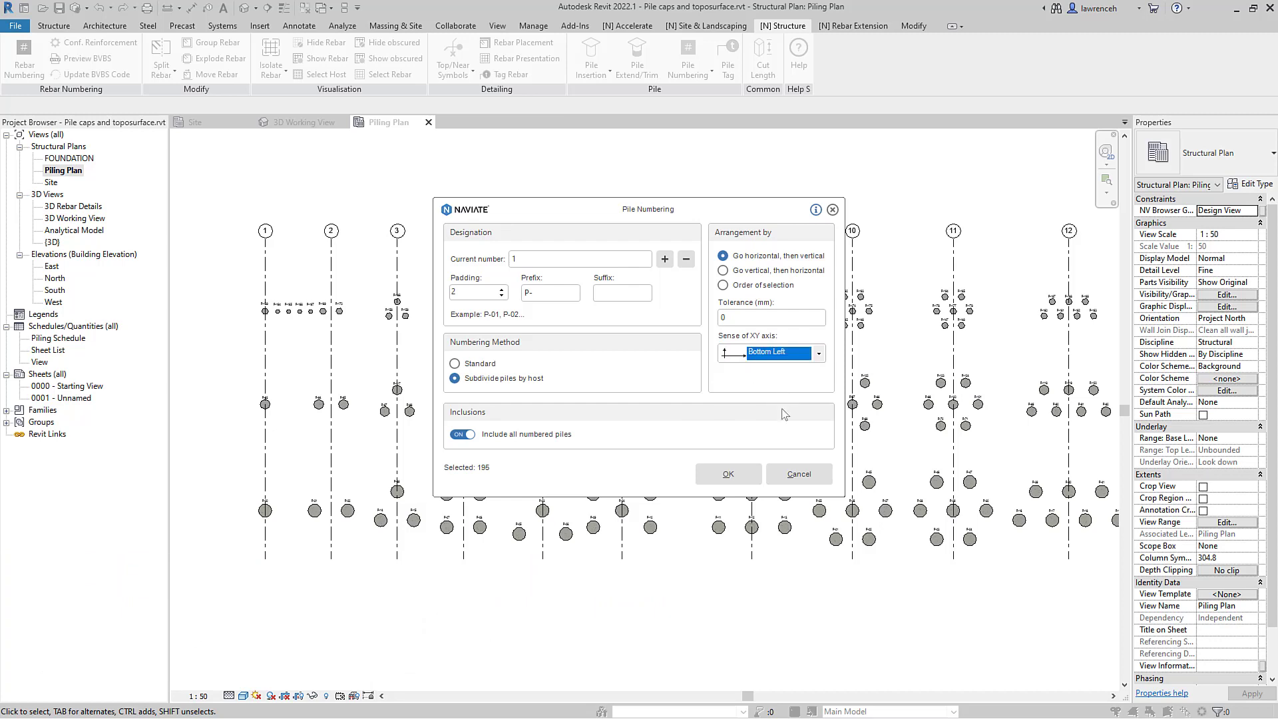
left_click(729, 473)
left_click(706, 393)
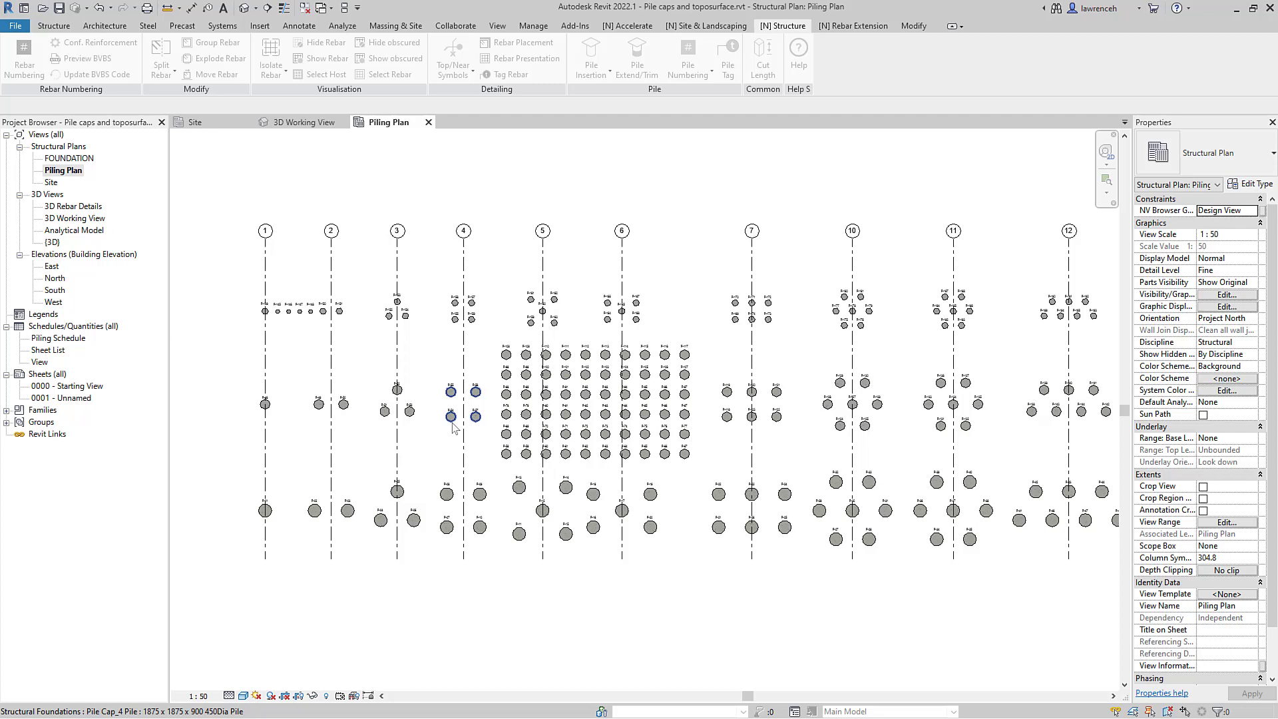
scroll(449, 420, "up", 1)
scroll(427, 436, "up", 3)
scroll(387, 282, "up", 1)
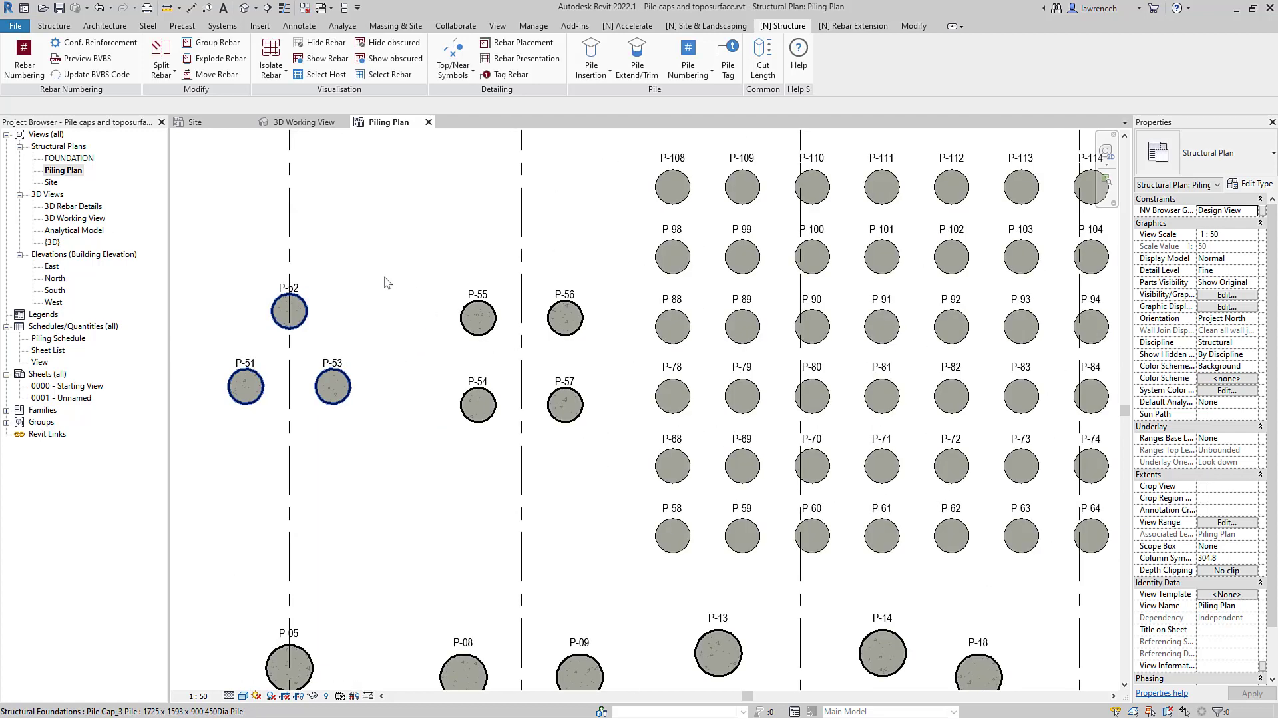
middle_click_drag(442, 448, 423, 263)
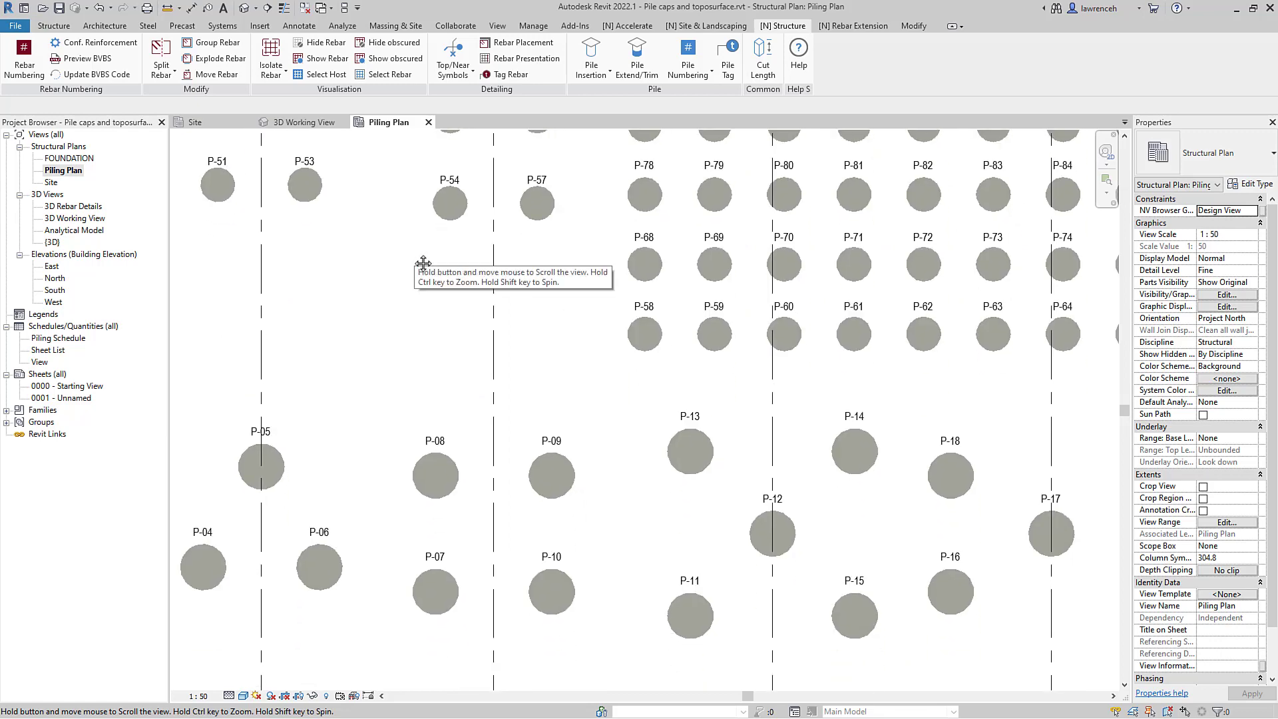
scroll(481, 541, "up", 2)
middle_click_drag(481, 541, 628, 529)
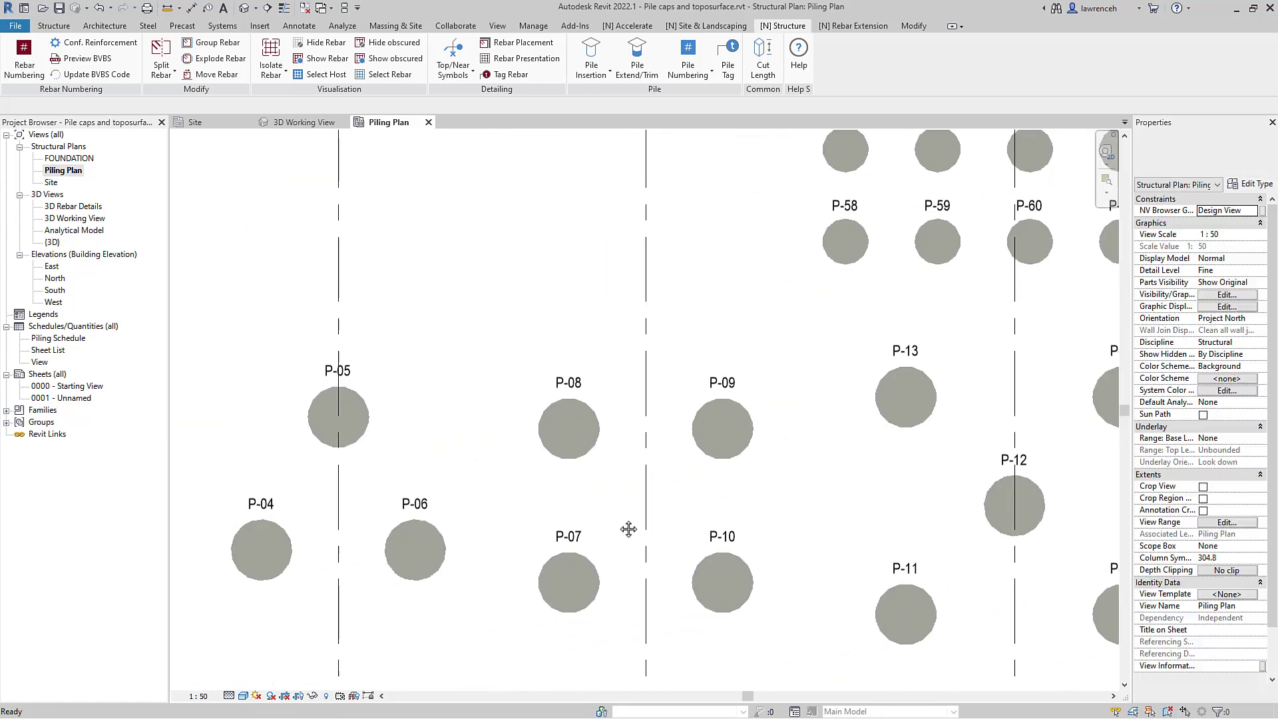
scroll(636, 492, "down", 3)
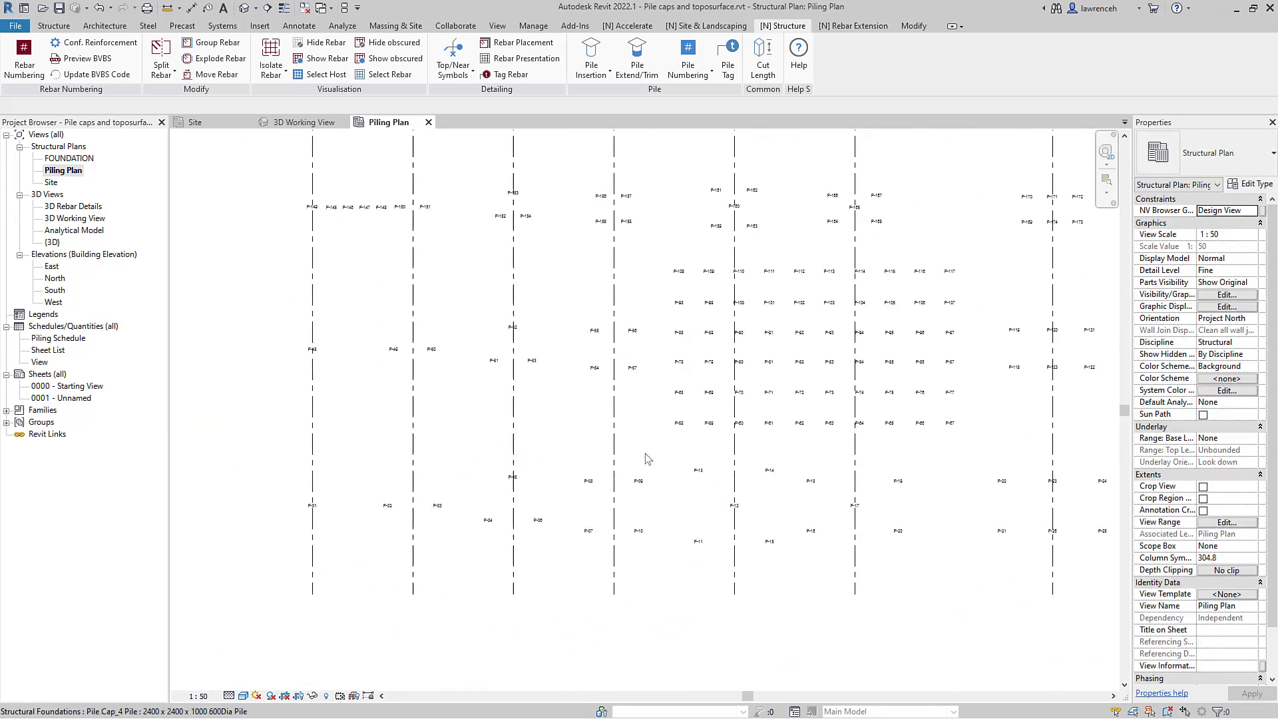
scroll(645, 458, "down", 2)
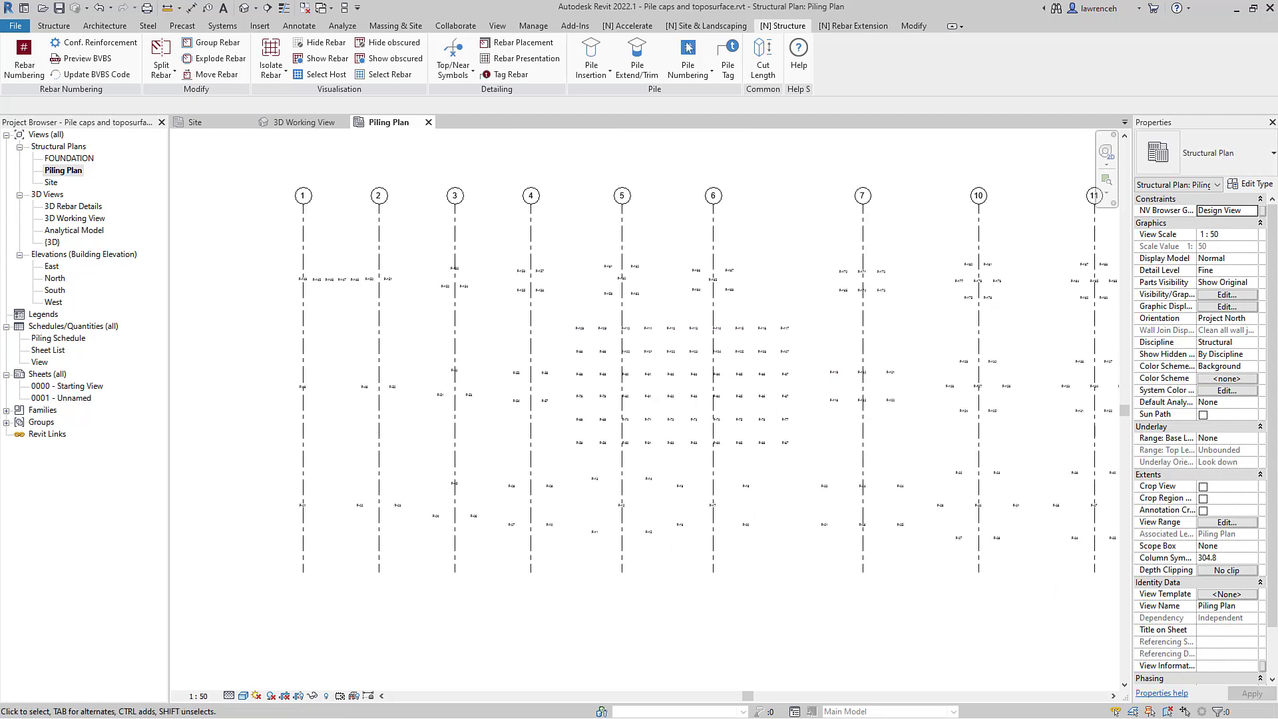
left_click(628, 26)
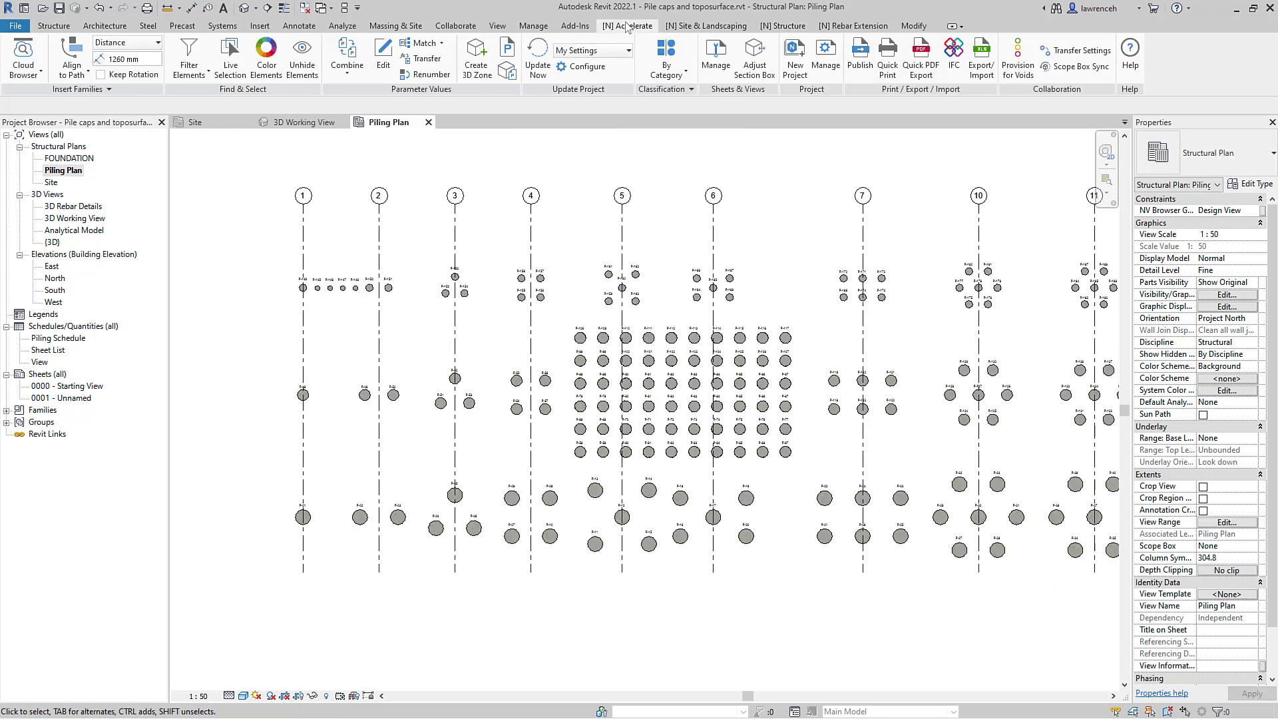
left_click(267, 65)
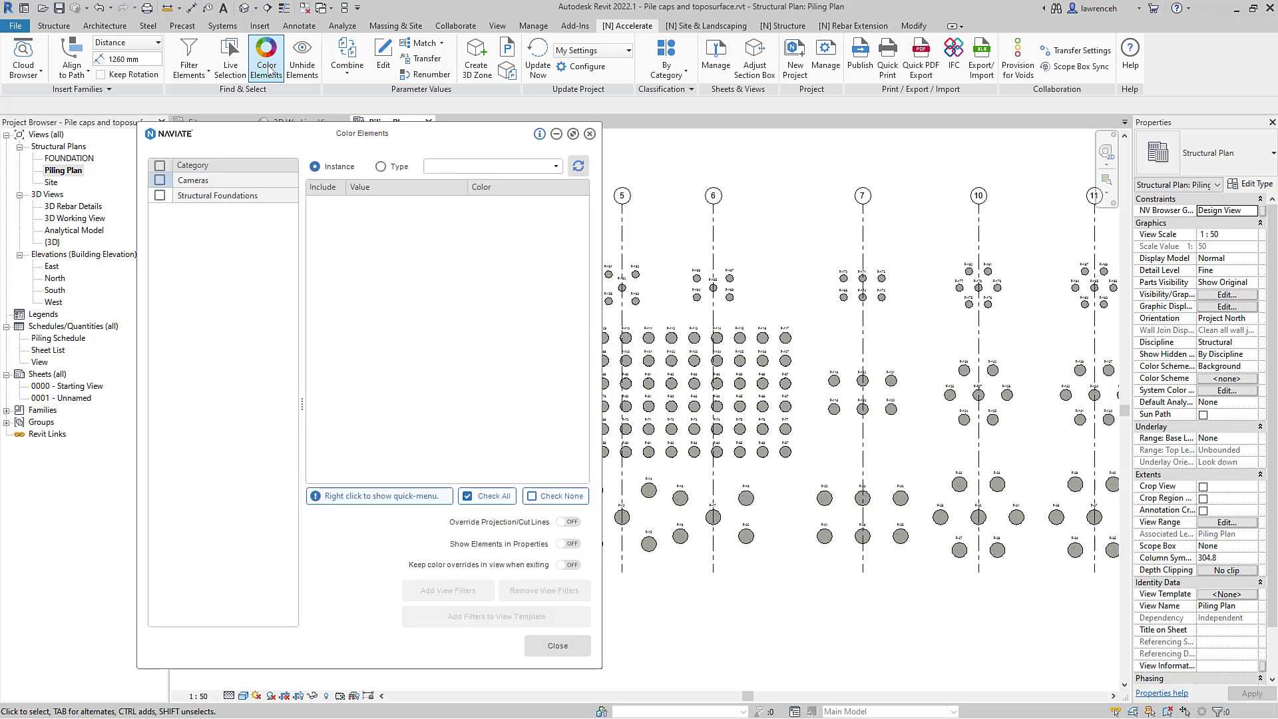
left_click(159, 195)
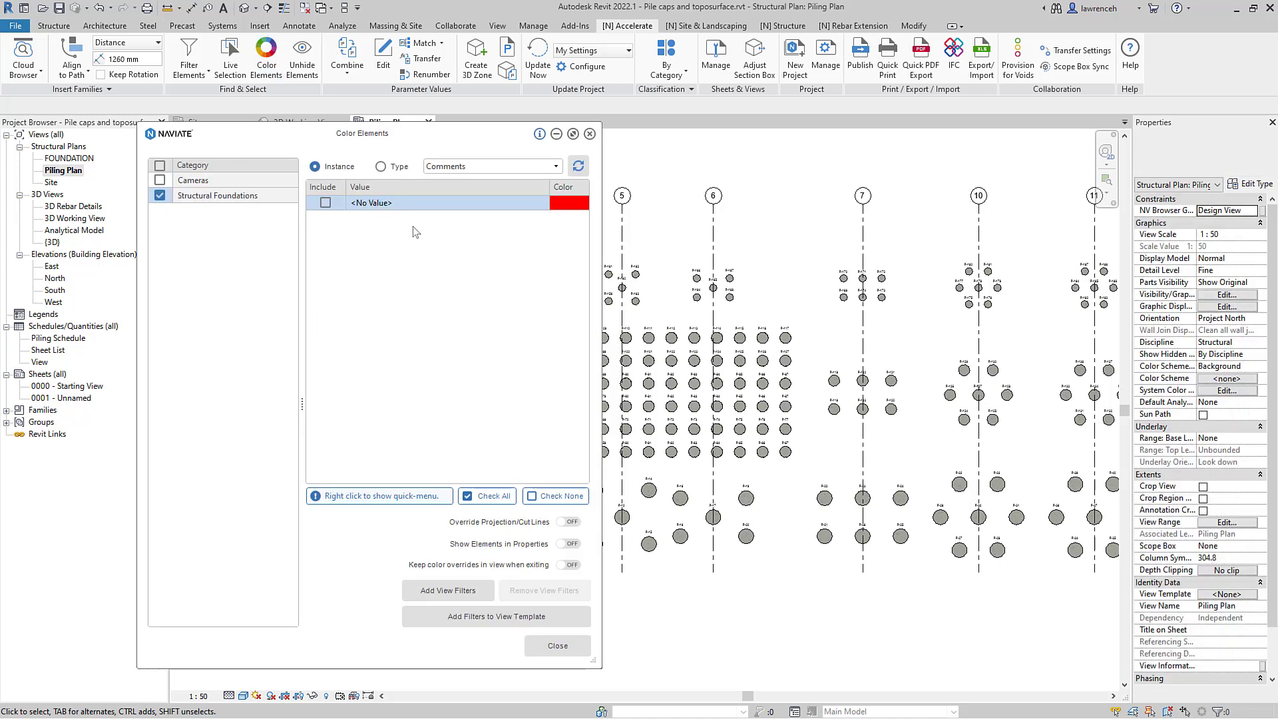
left_click(555, 167)
scroll(470, 249, "down", 5)
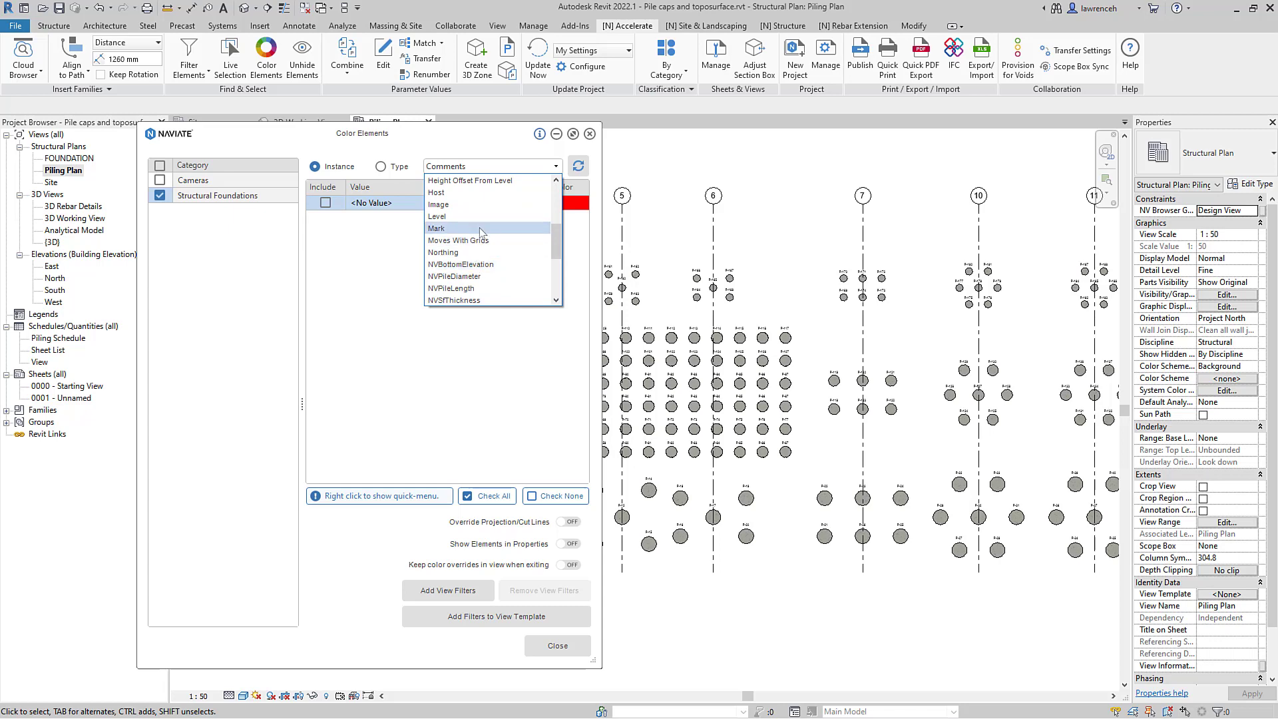
left_click(480, 228)
left_click_drag(486, 129, 153, 159)
scroll(650, 291, "up", 2)
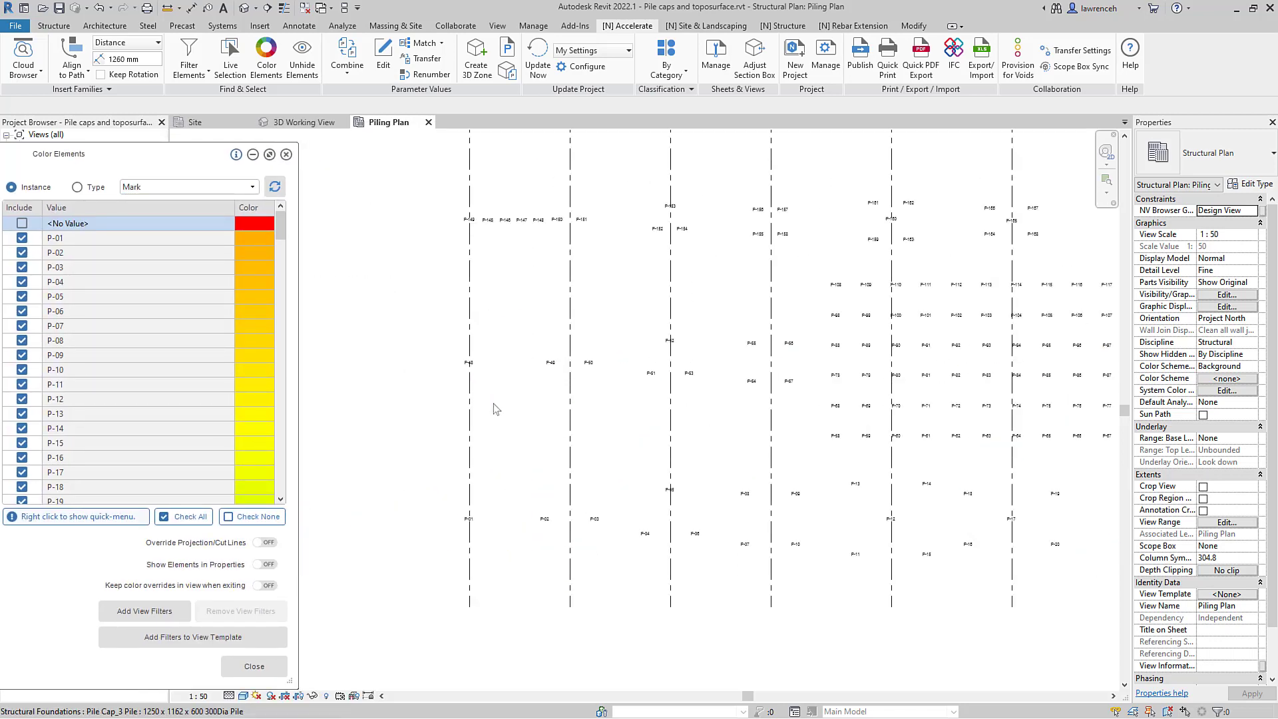
scroll(493, 403, "up", 1)
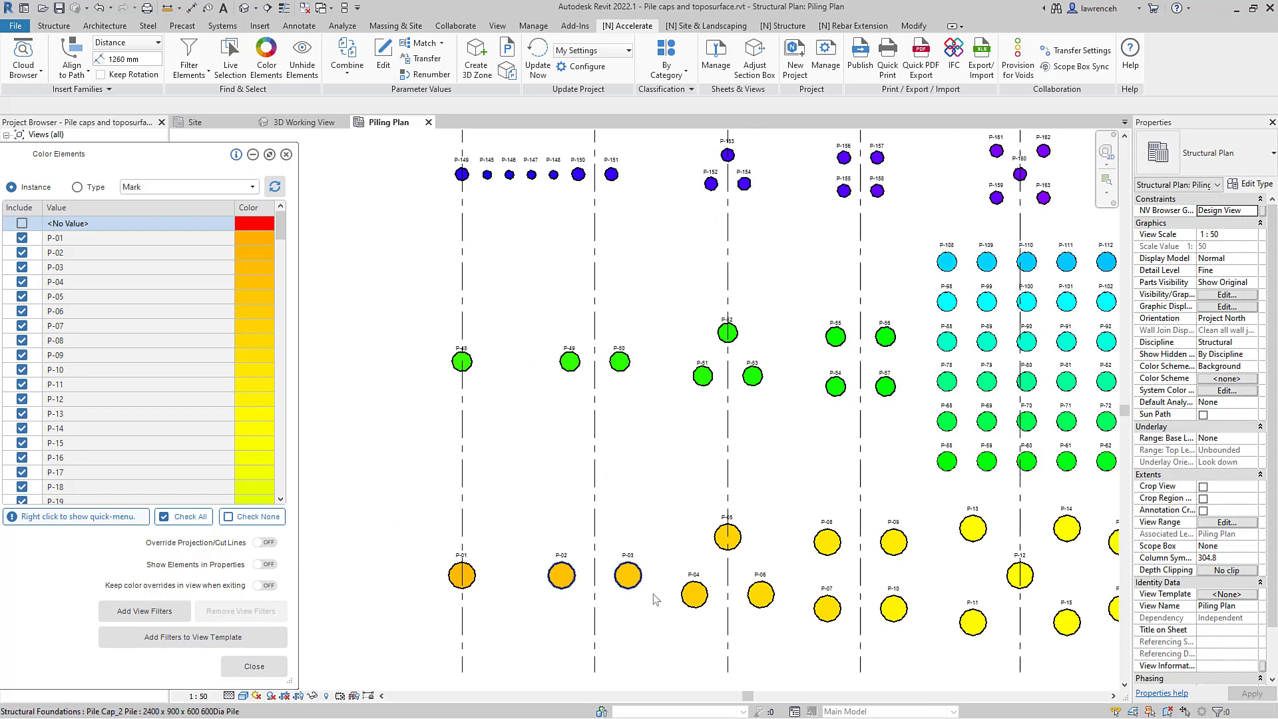
key("Escape")
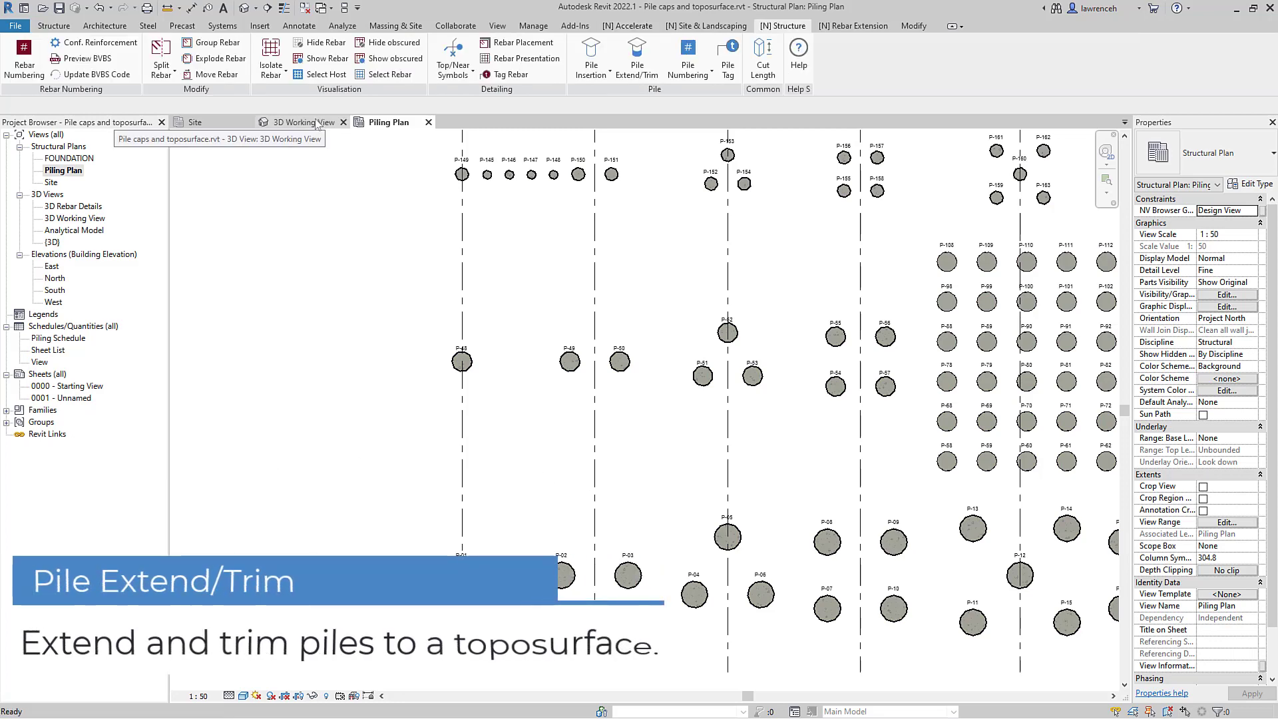
Run Pile Extend/Trim on <Current Project> in the 3D view, processing 195 piles
left_click(317, 125)
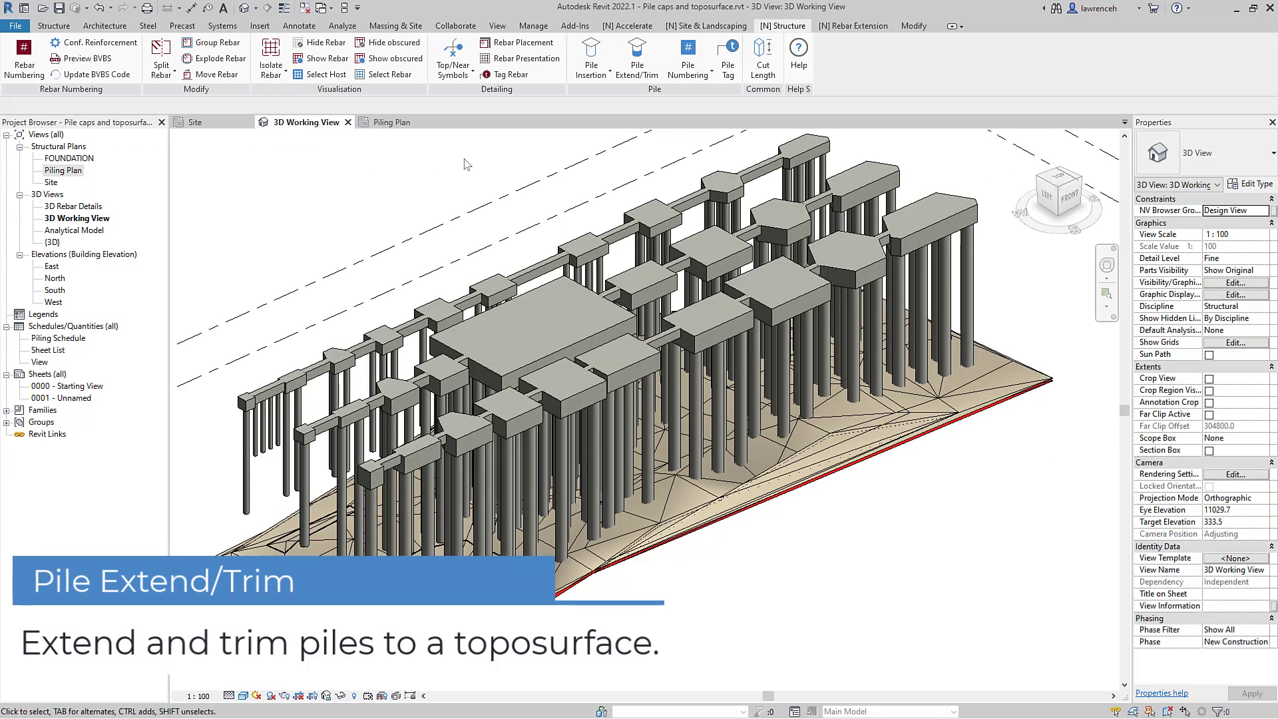
left_click(643, 62)
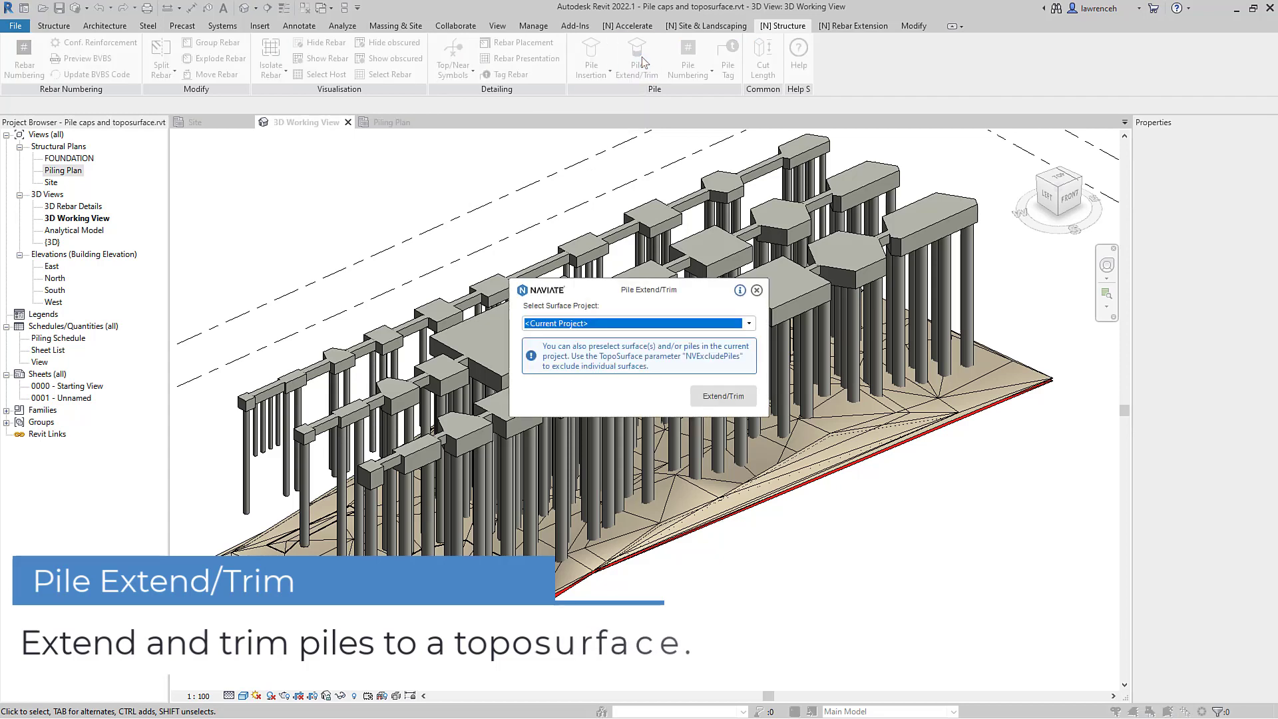
left_click(732, 396)
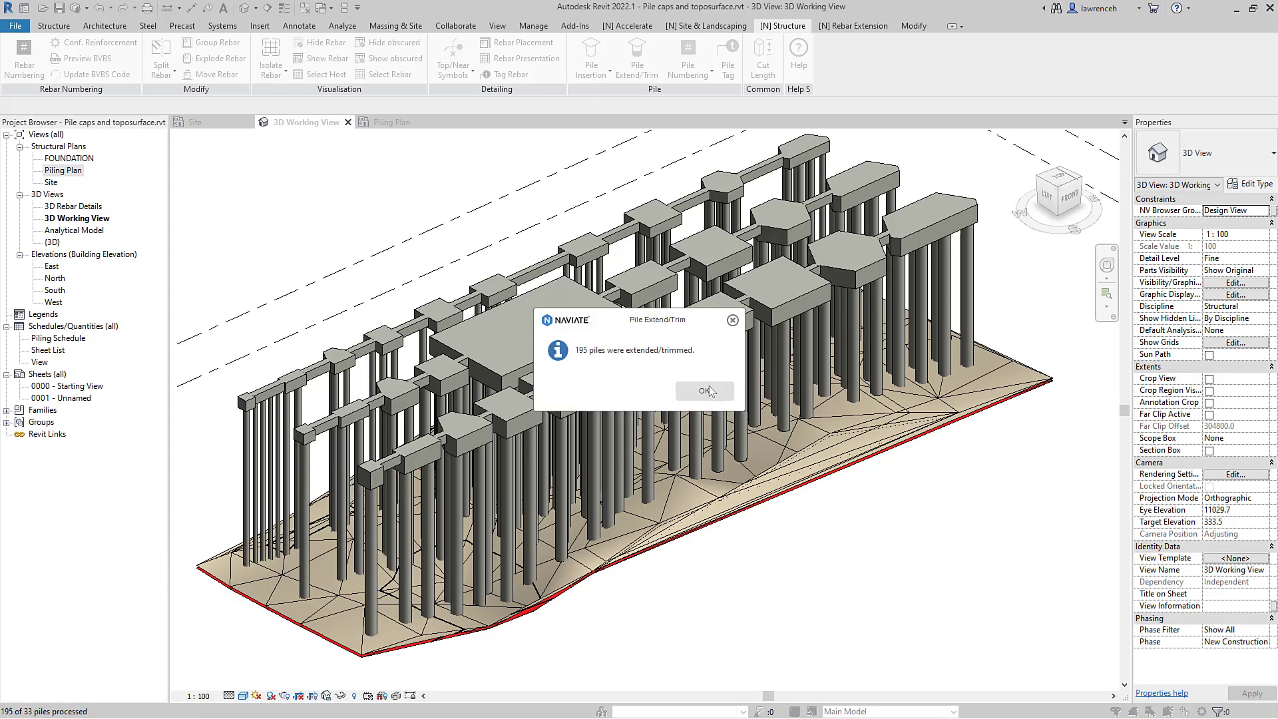
left_click(707, 390)
middle_click_drag(804, 599, 787, 572, "shift")
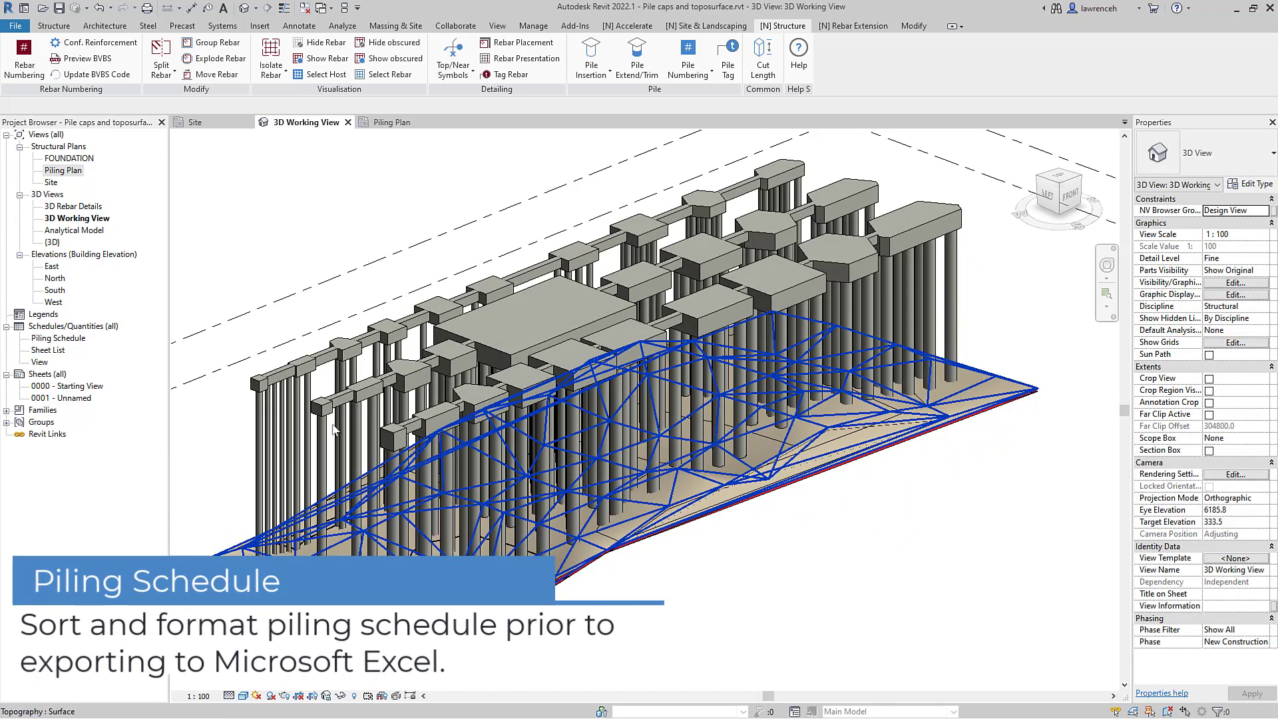
Open Piling Schedule from the Project Browser and set Sort by to Mark, ascending
left_click(71, 340)
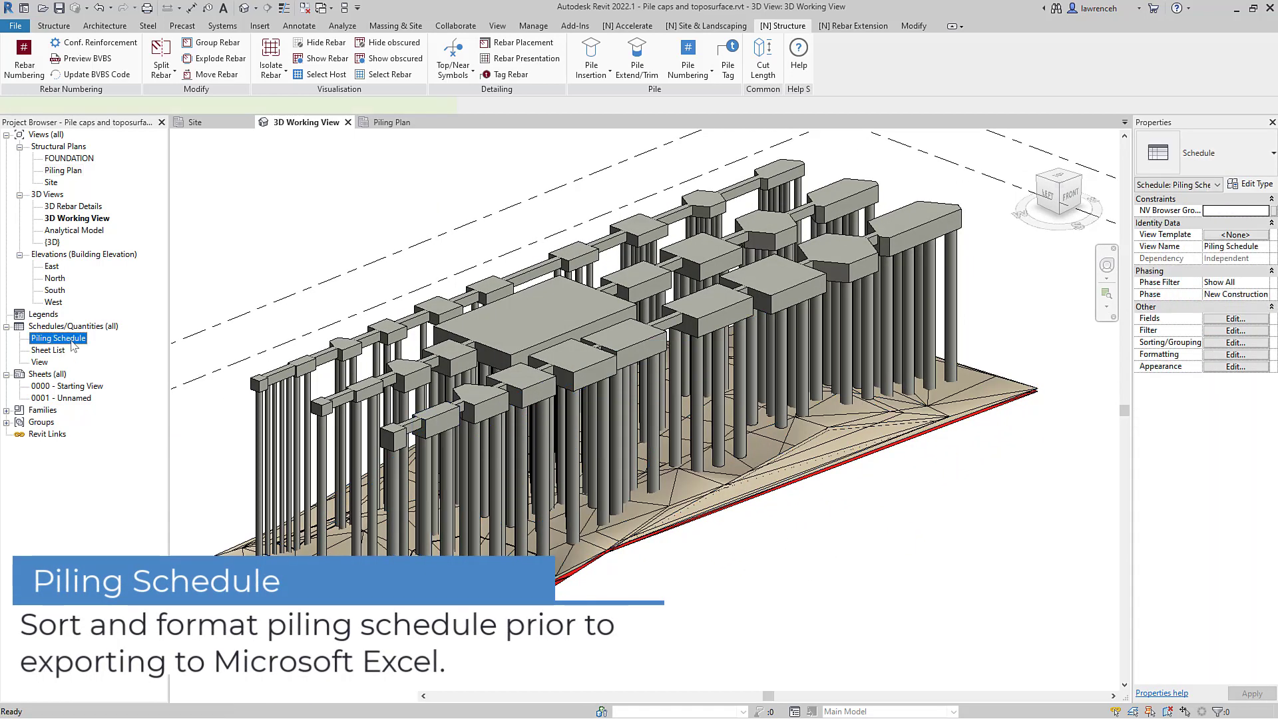
double_click(73, 344)
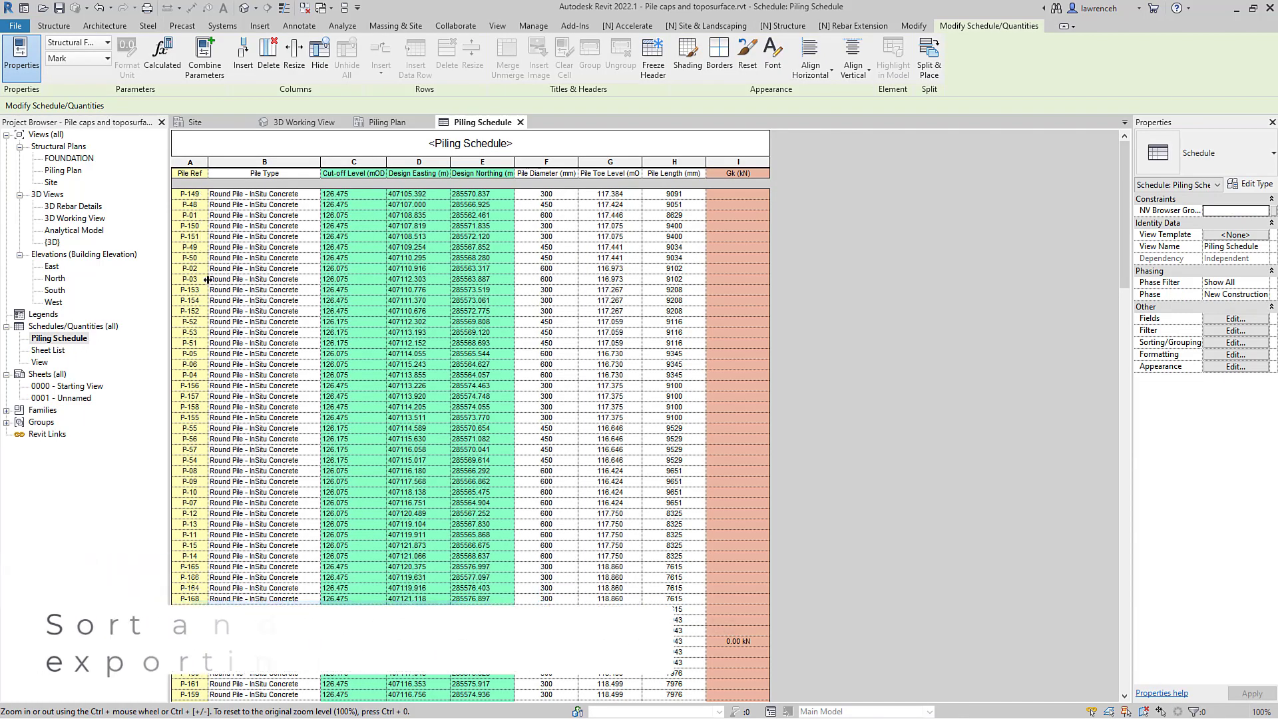
scroll(438, 194, "up", 4, "ctrl")
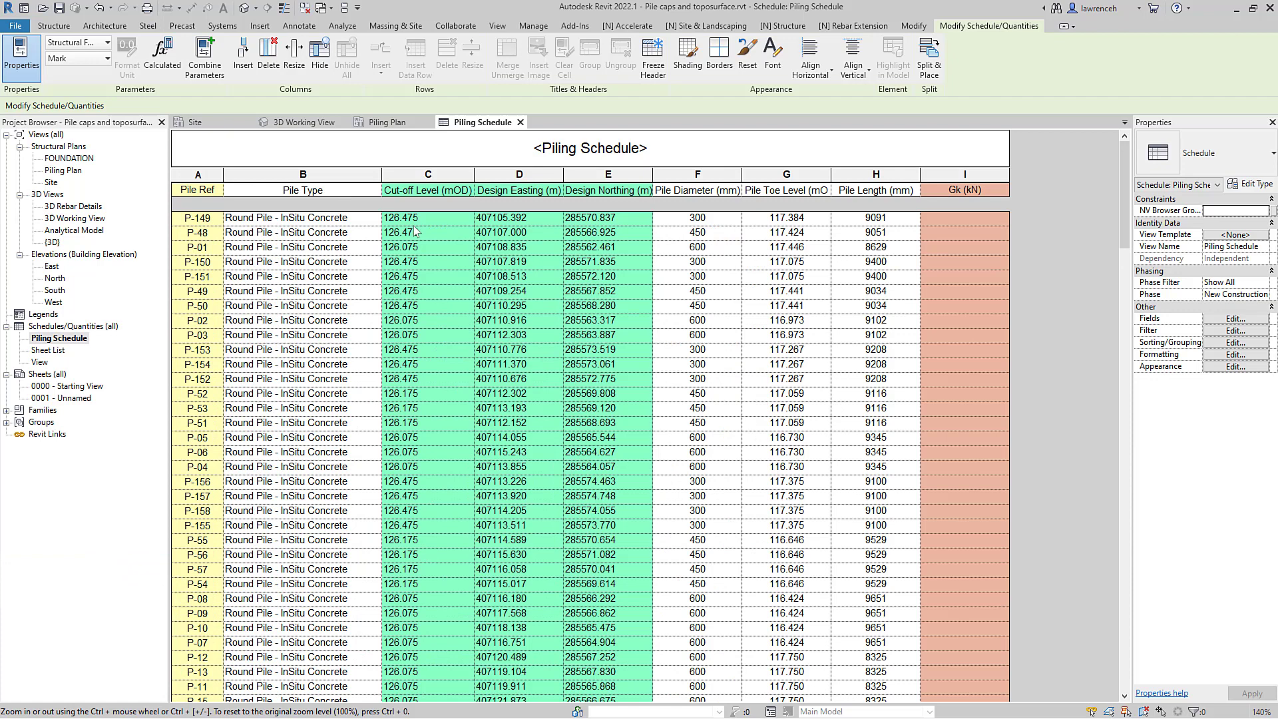
left_click(1219, 343)
left_click(644, 265)
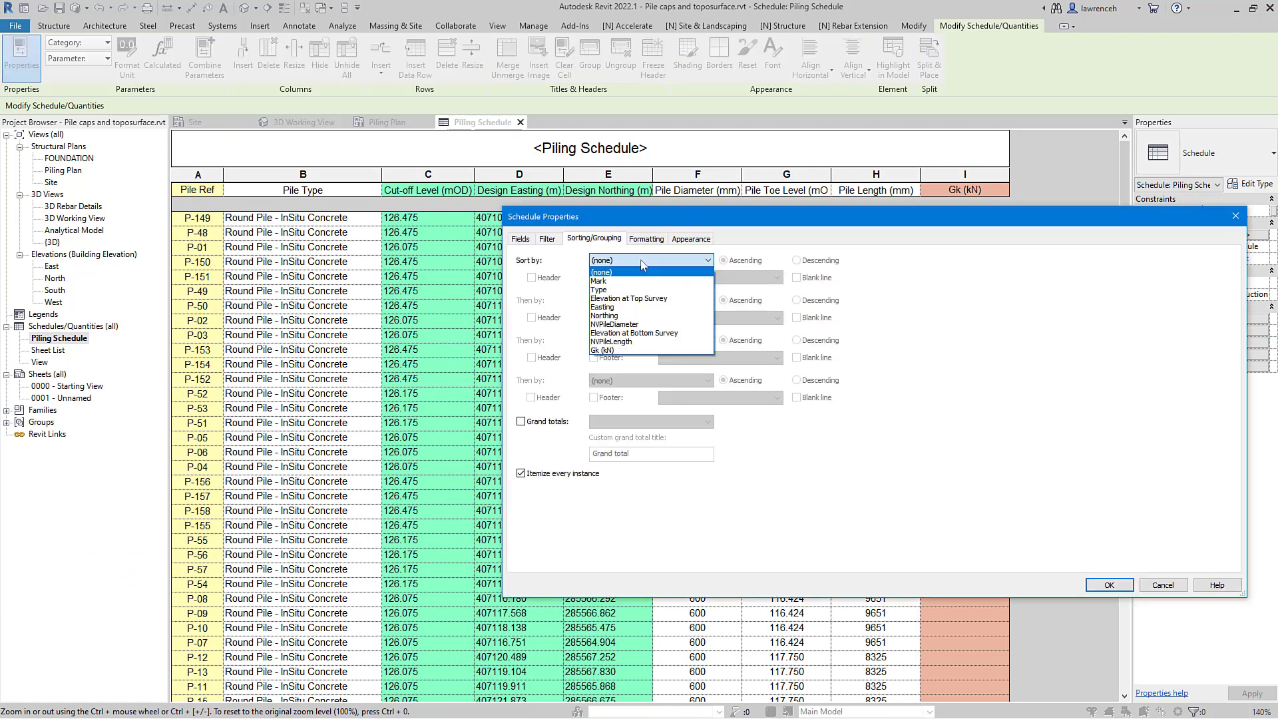
left_click(615, 282)
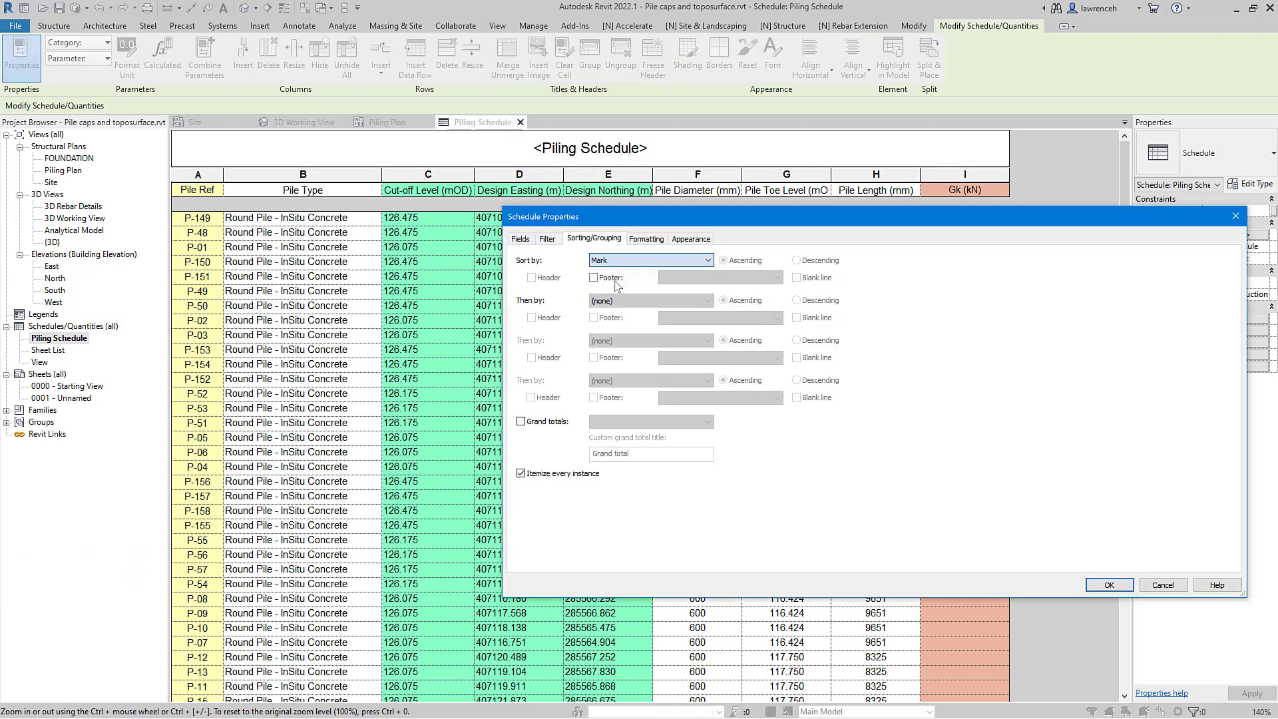
left_click(1109, 585)
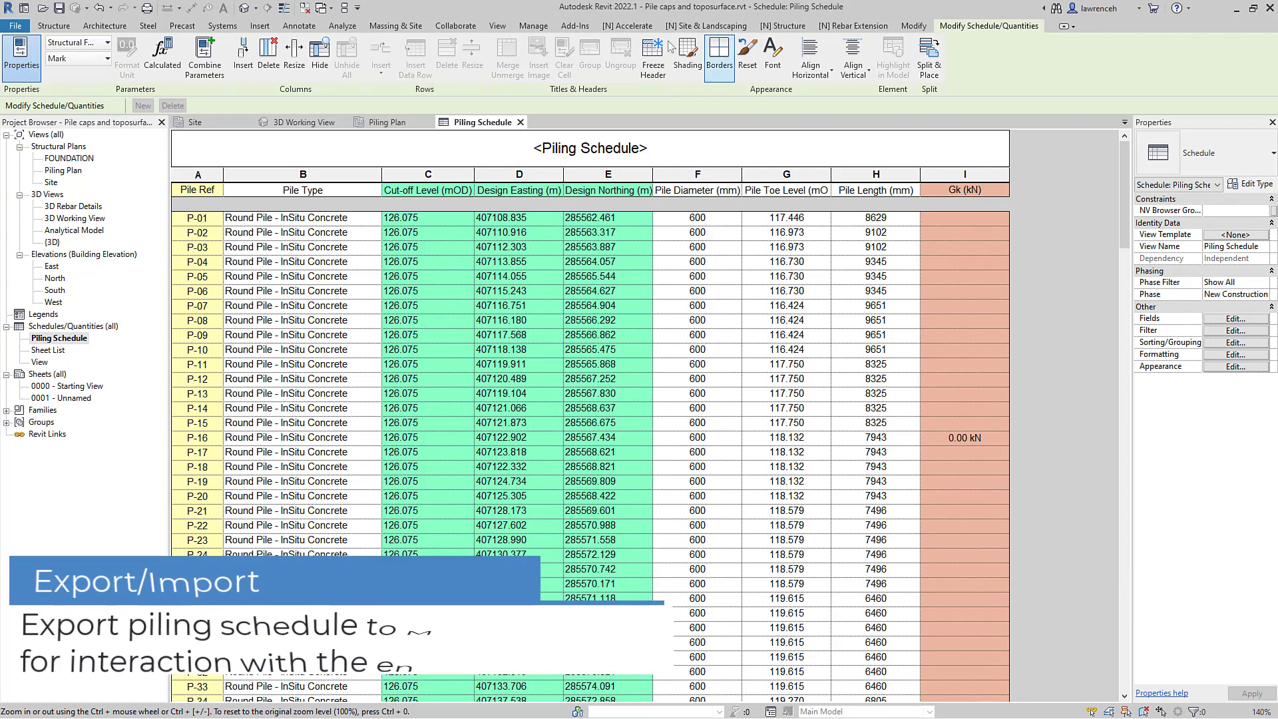
Export the Piling Schedule in re-import format, saving it as Piling Schedule.xlsx
left_click(642, 28)
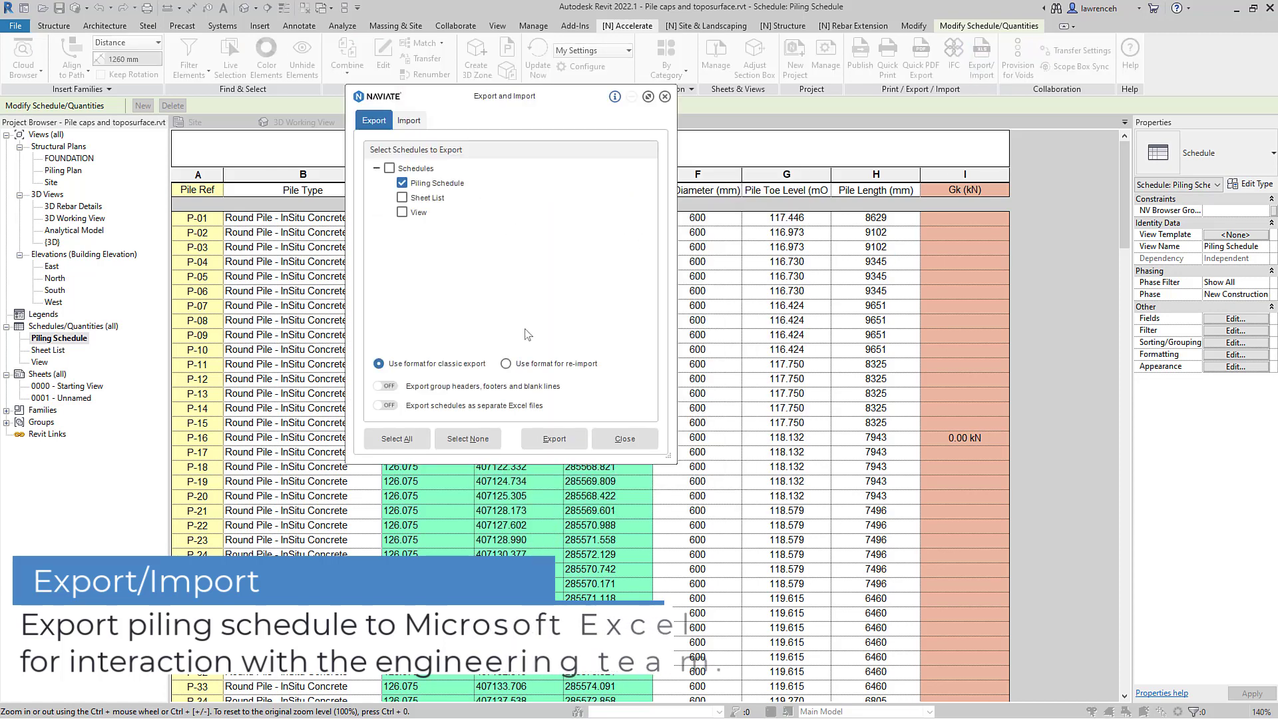
left_click(505, 364)
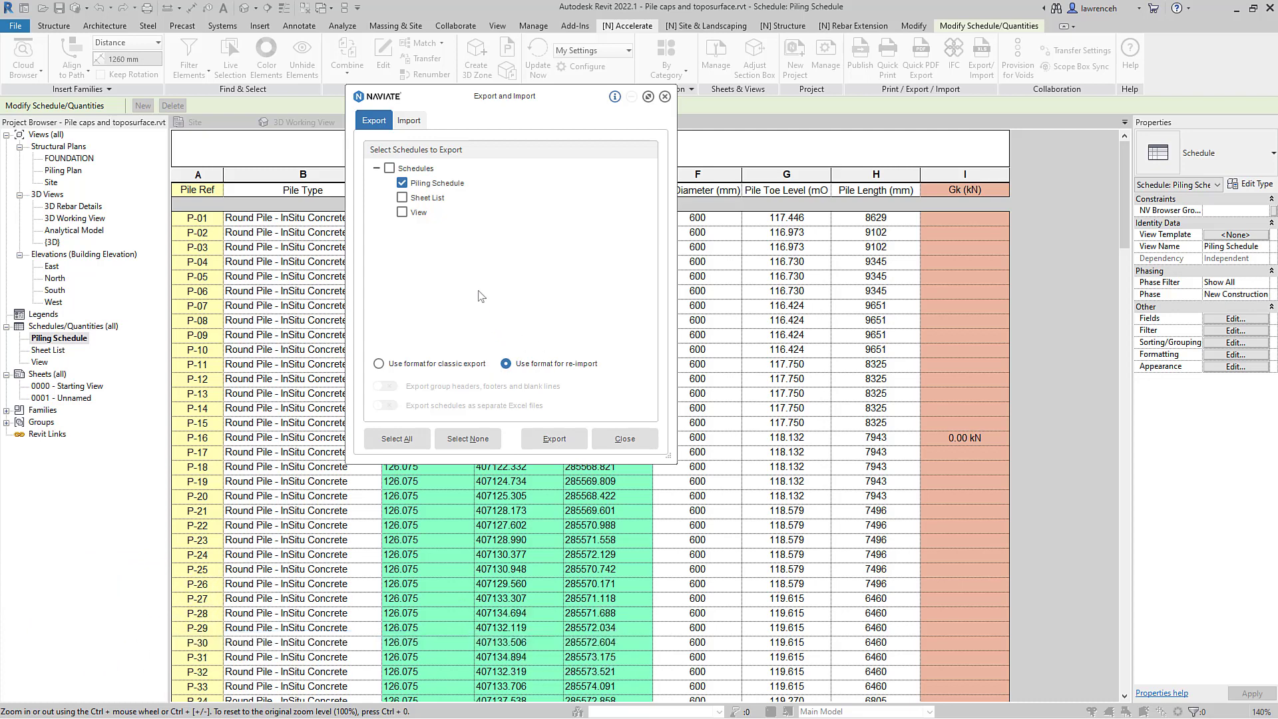
left_click(555, 441)
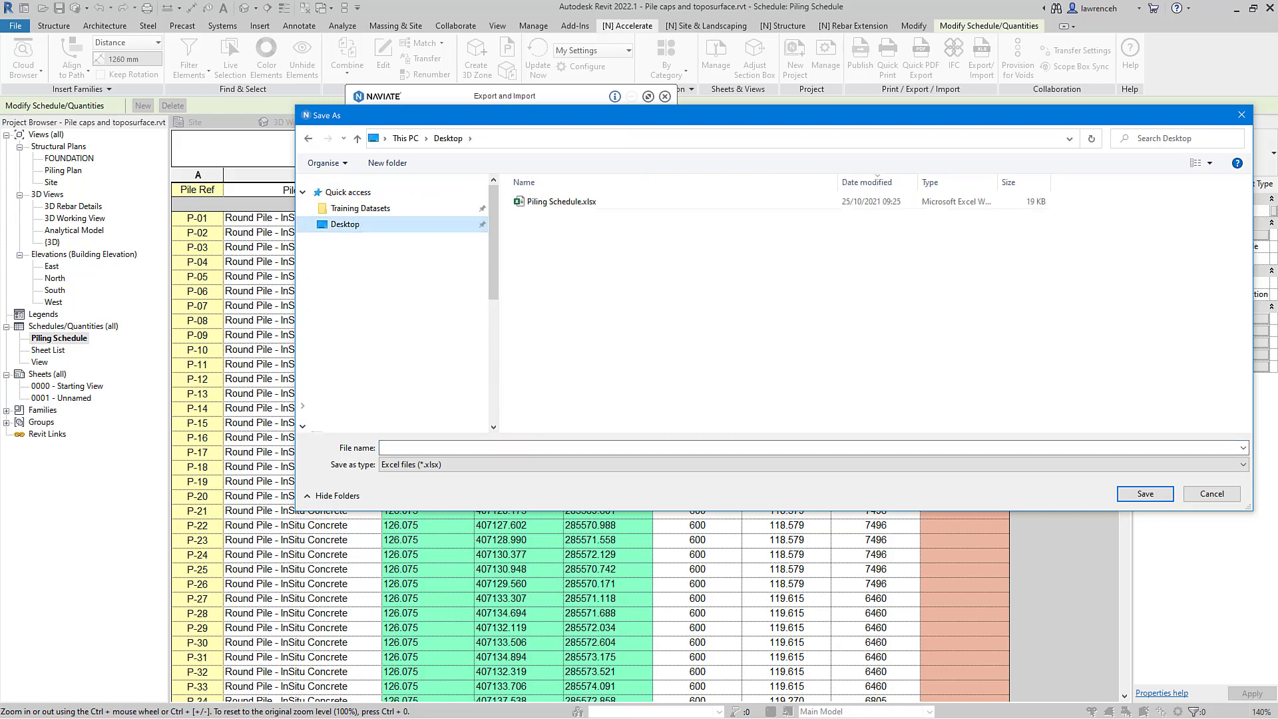
left_click(599, 203)
left_click(1144, 493)
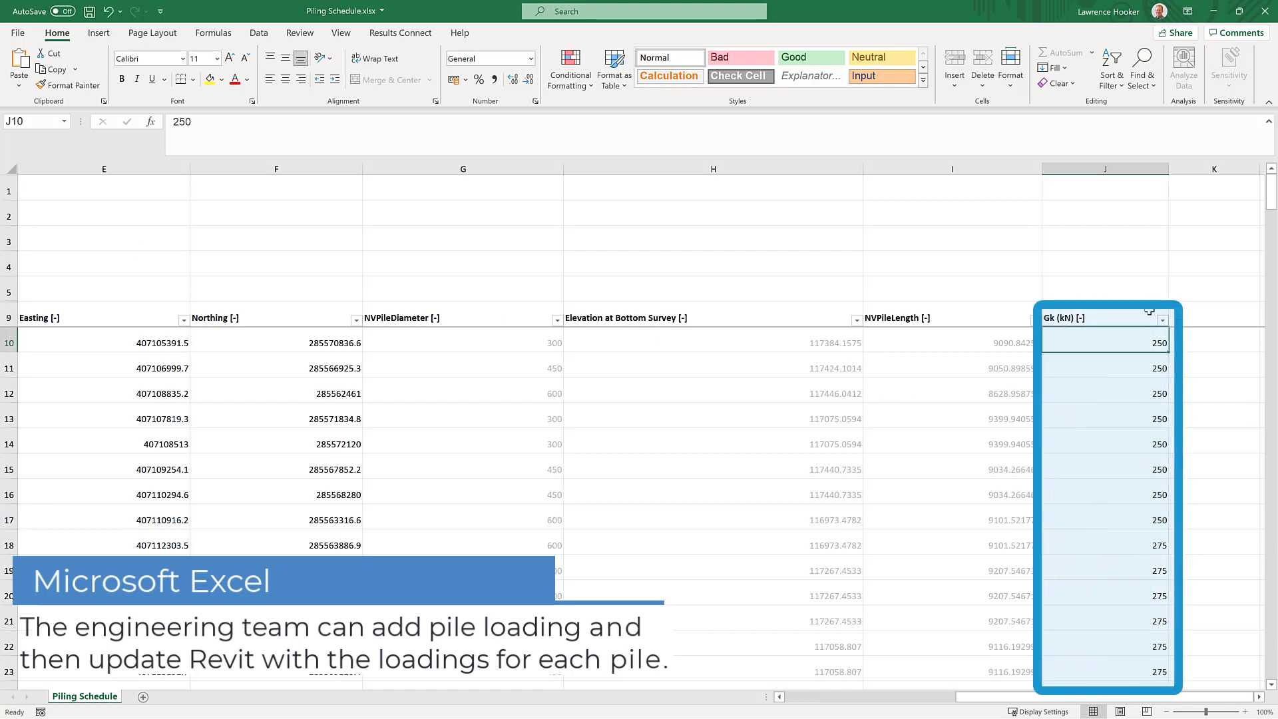
Save Piling Schedule.xlsx in Excel with the Gk (kN) loads such as 250 and 275 entered
left_click(93, 10)
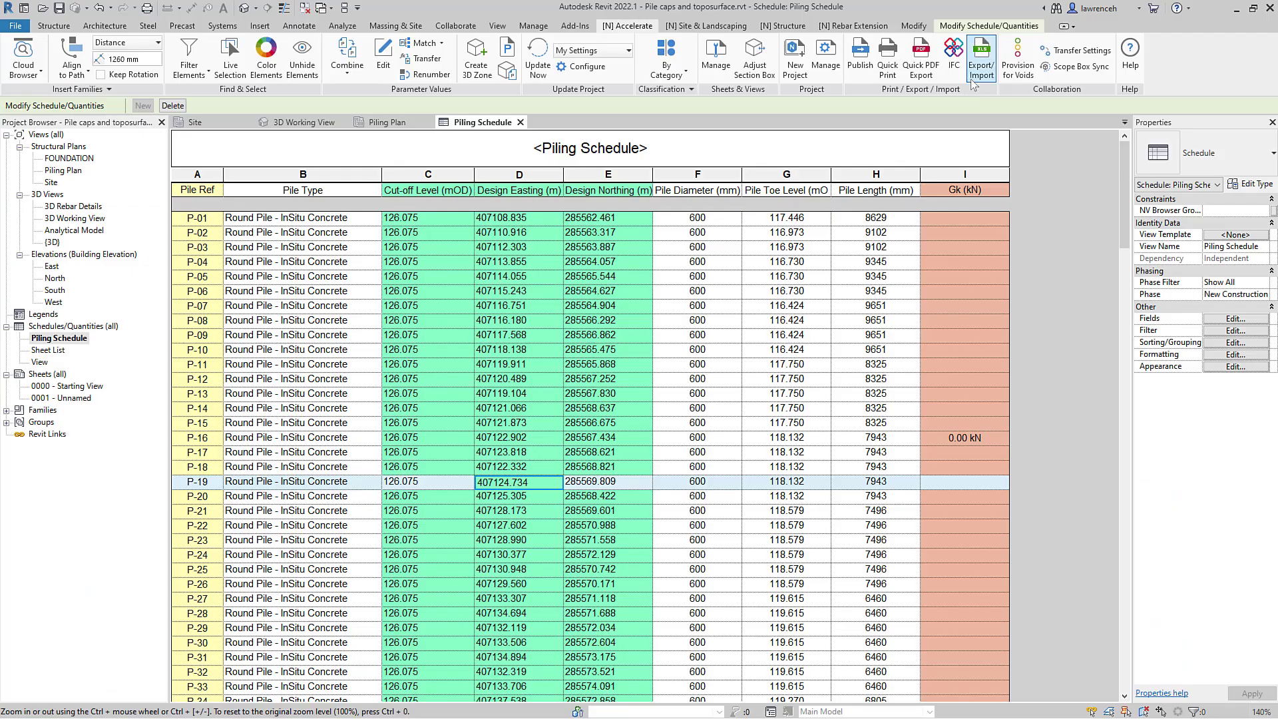
Import the edited Piling Schedule.xlsx through Naviate Export/Import and dismiss the import summary
left_click(979, 65)
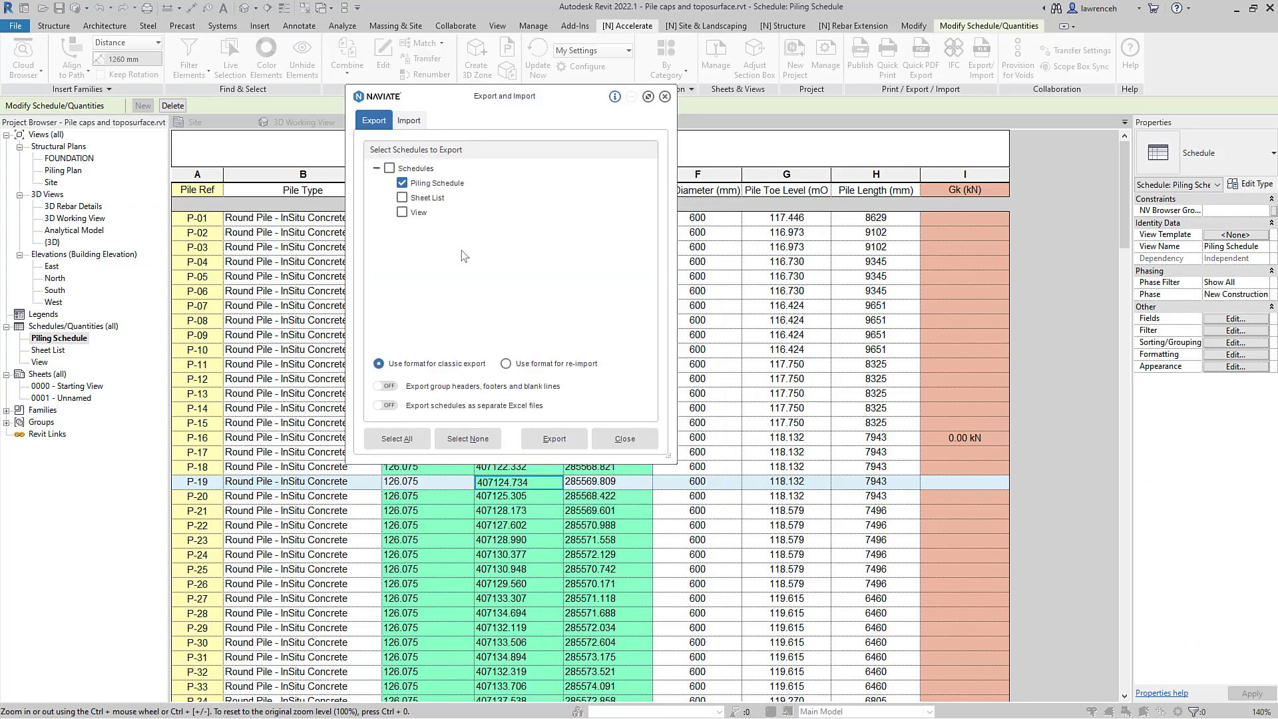
left_click(416, 122)
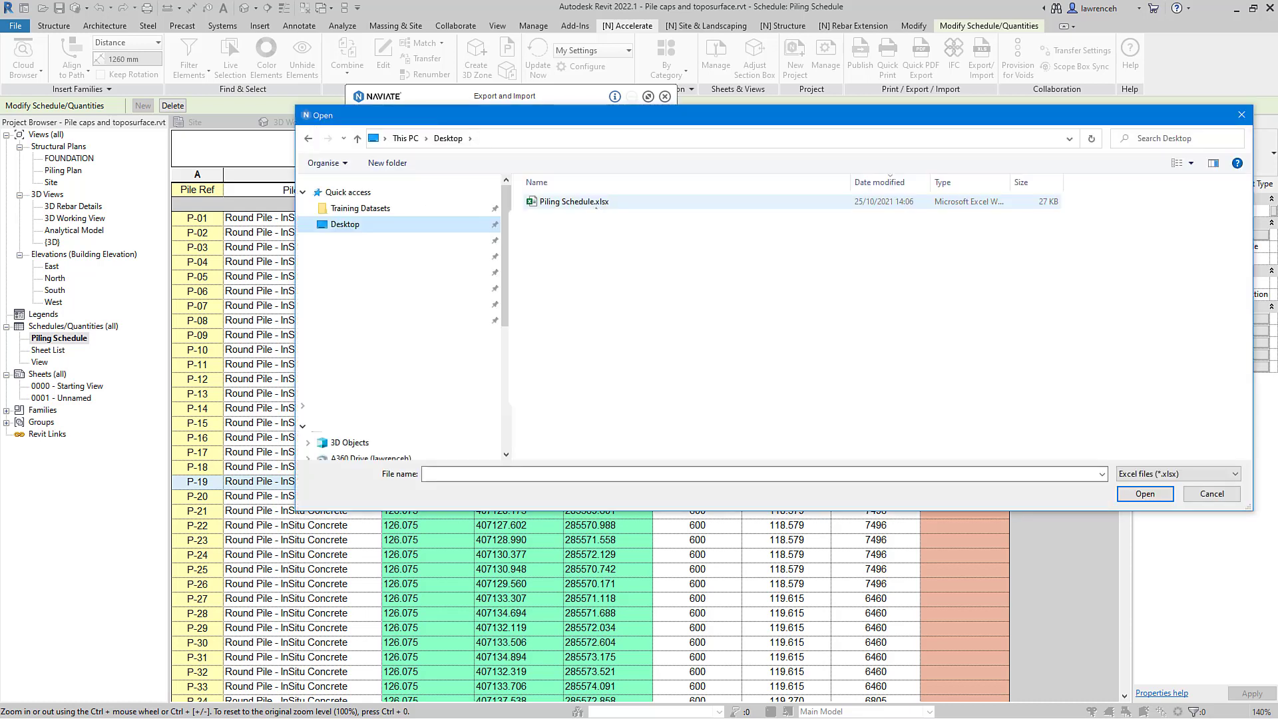
left_click(574, 201)
left_click(1145, 493)
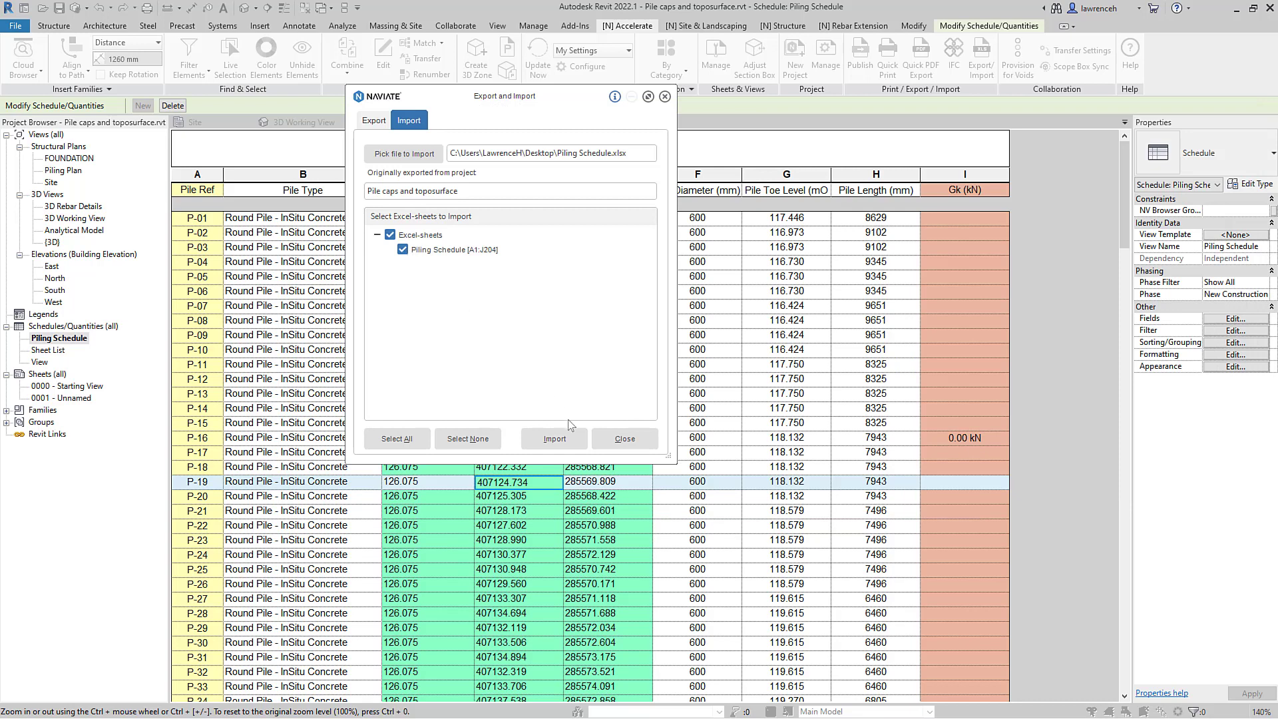
left_click(559, 437)
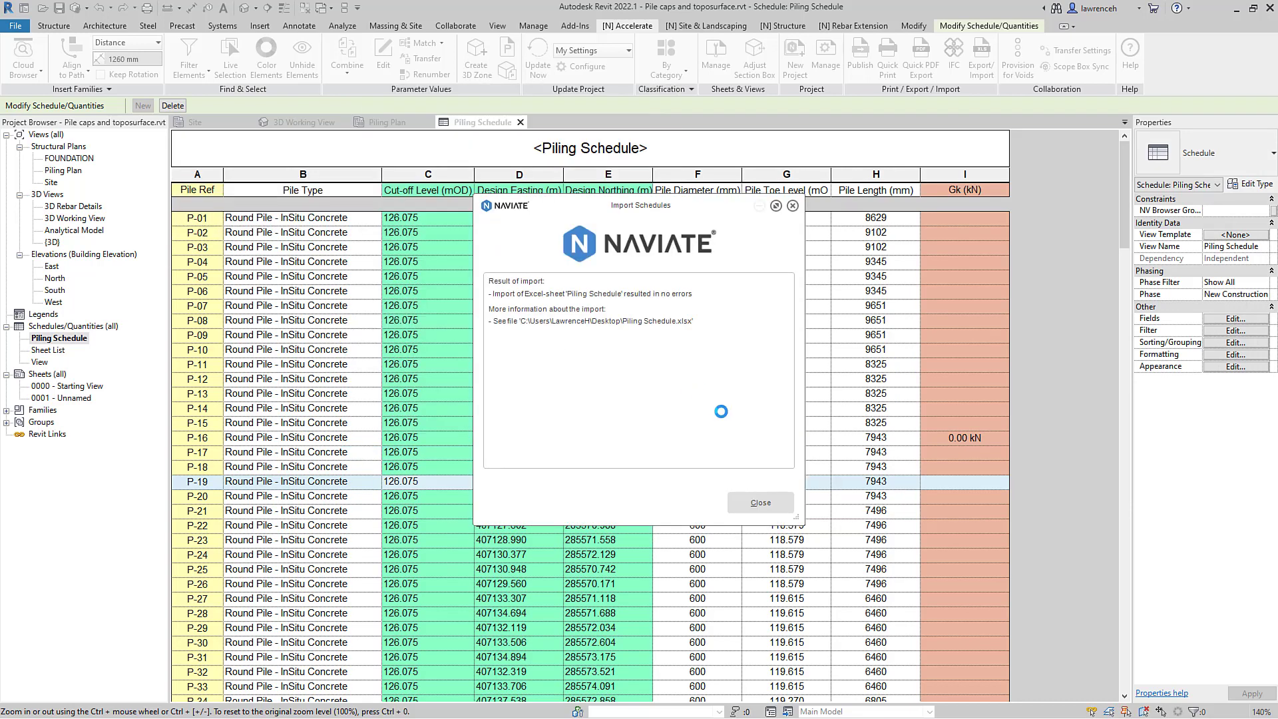
left_click(761, 503)
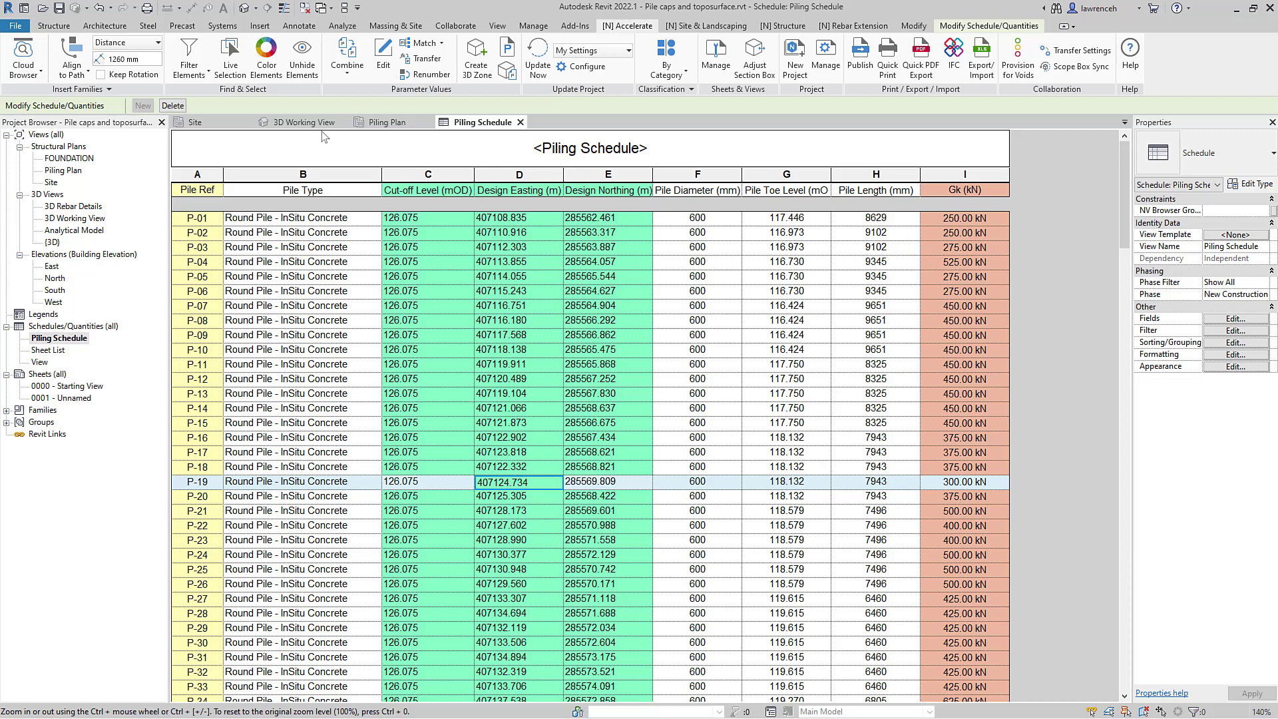
Colour the piles in the 3D Working View by Gk (kN), review them, then close the preview
left_click(301, 123)
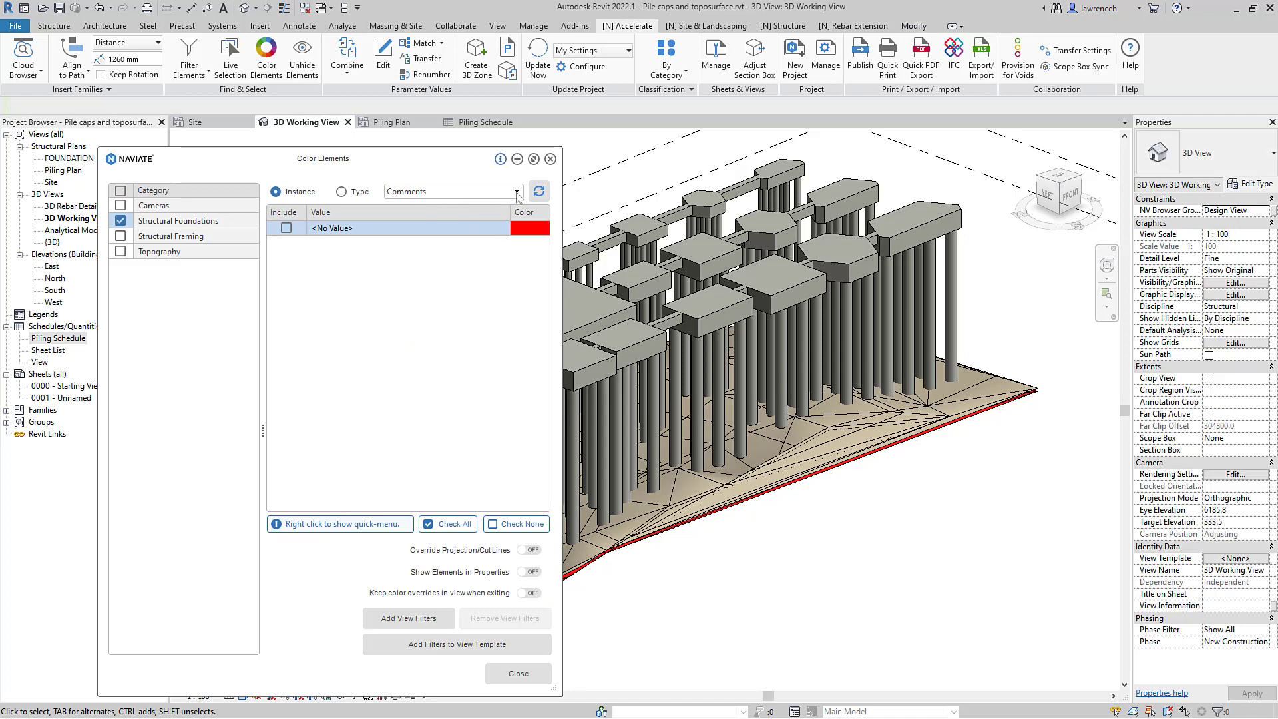
left_click(517, 193)
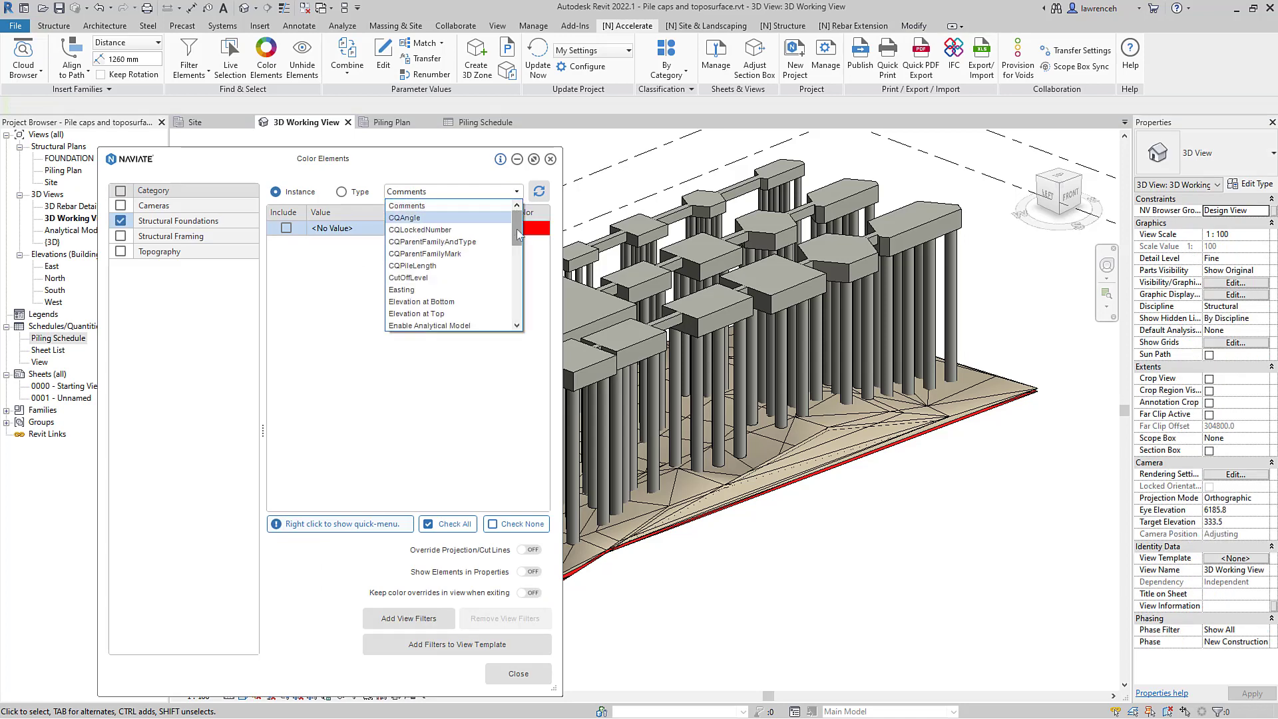
left_click_drag(518, 234, 522, 261)
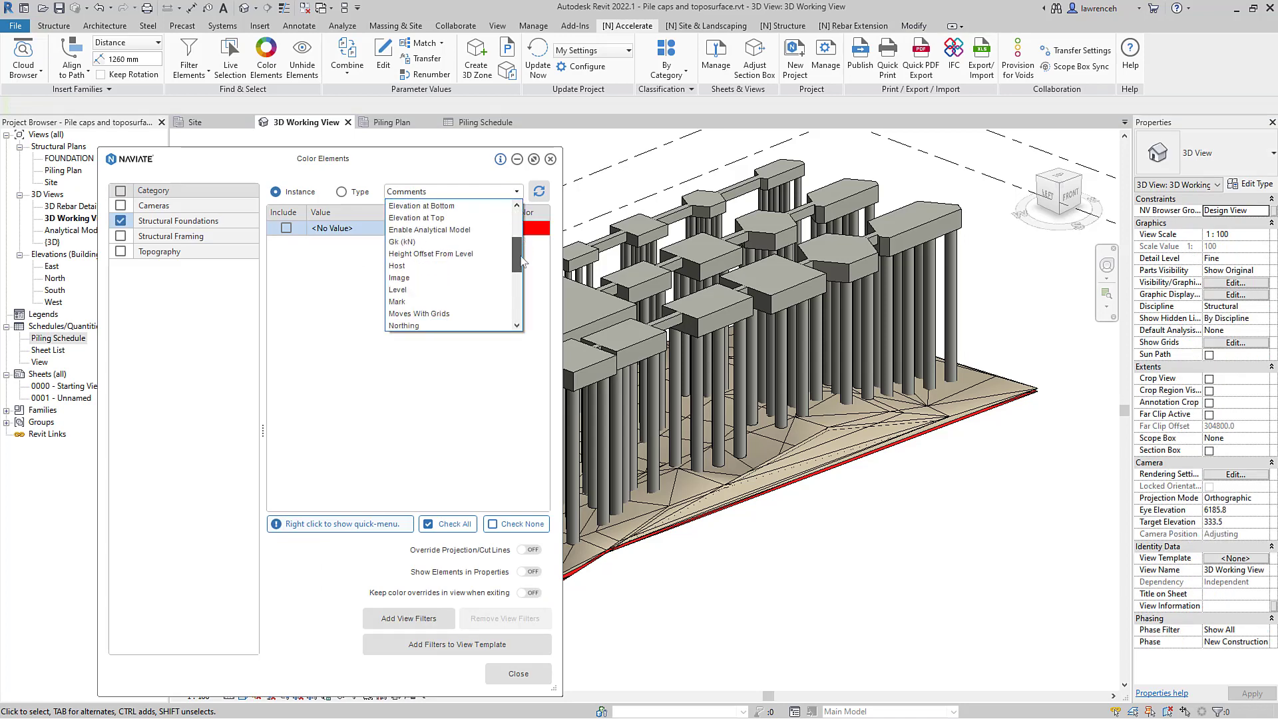
left_click(470, 242)
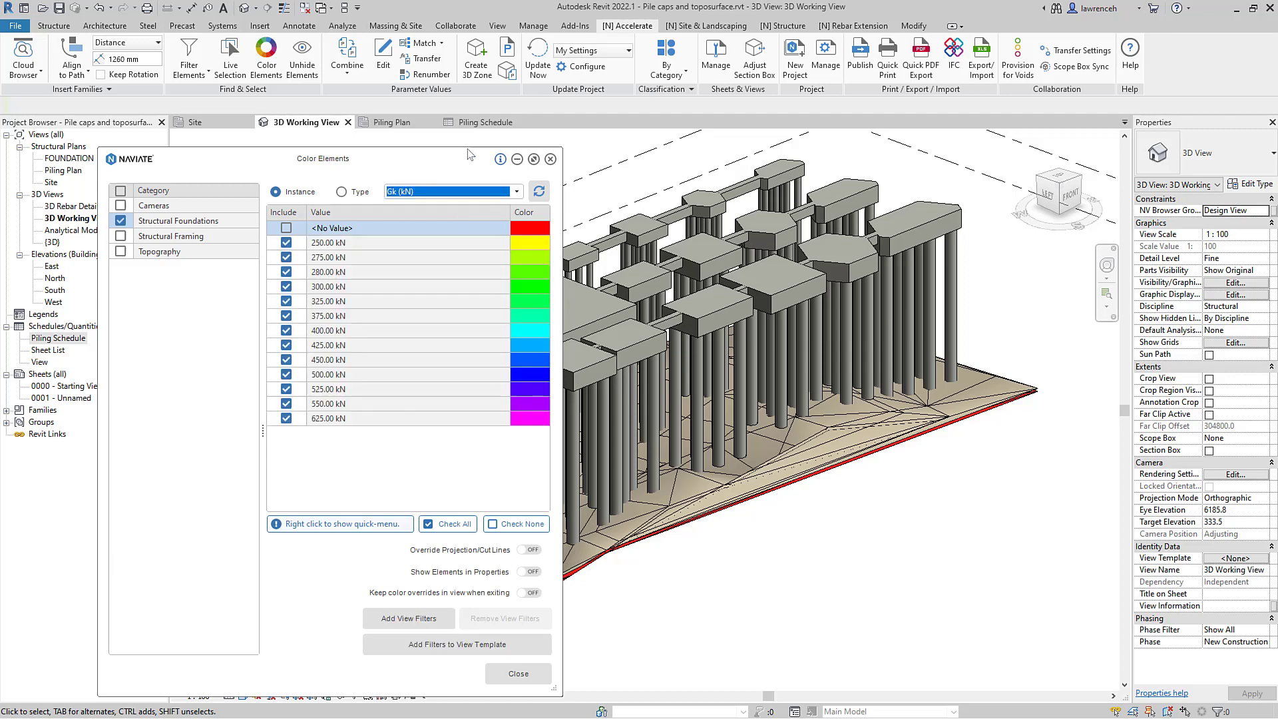
left_click_drag(450, 162, 395, 157)
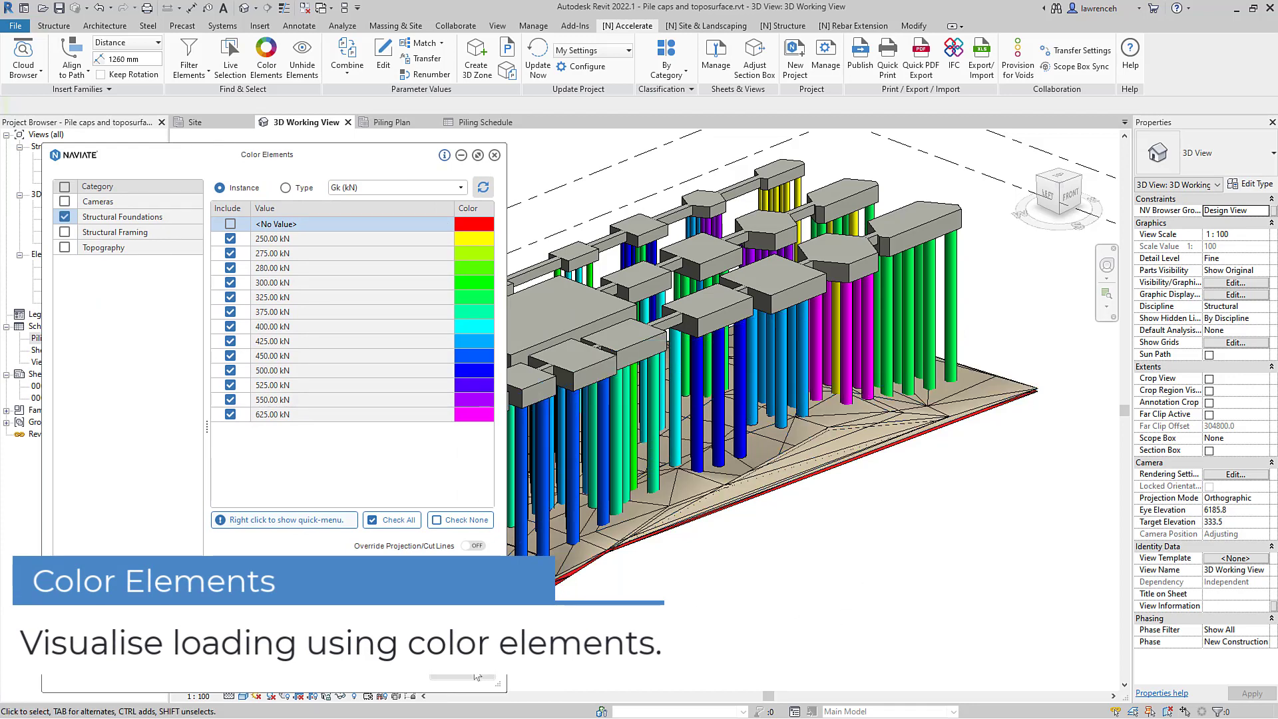
key("Escape")
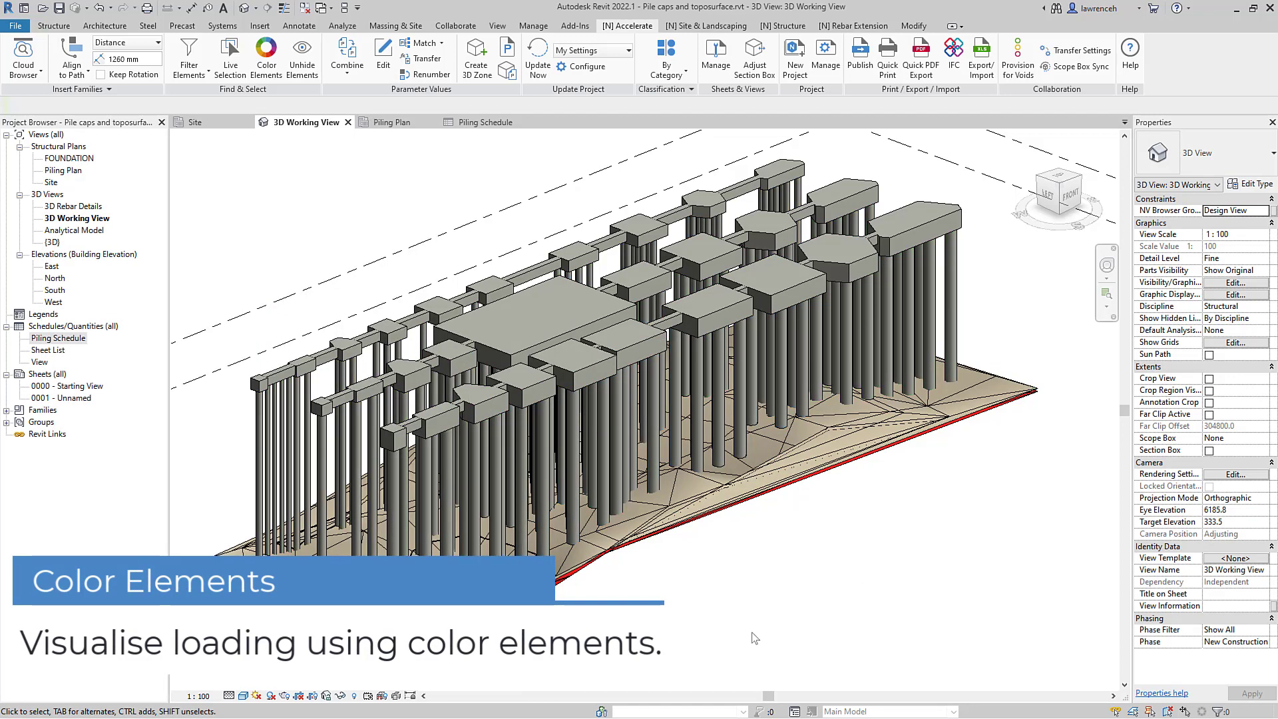